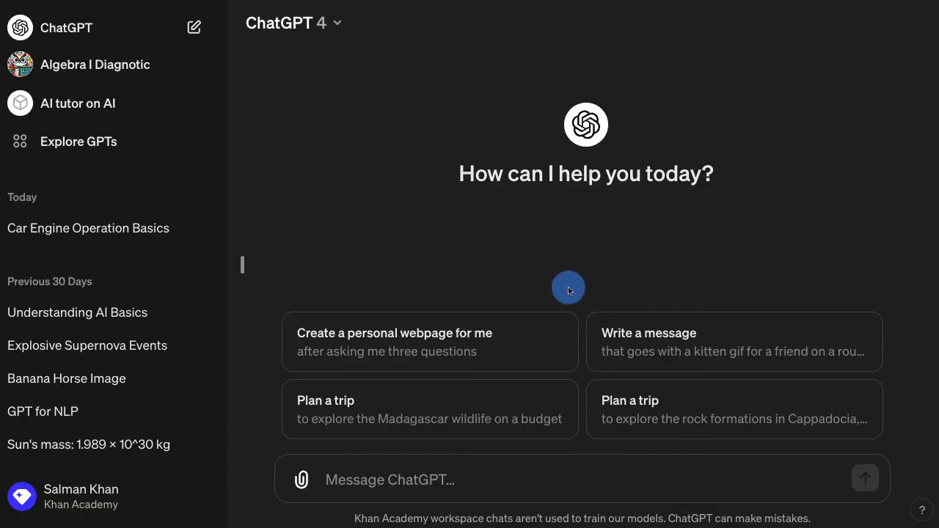
Check that GPT-4 is the selected model and send the message "I want to understand how photosynthesis works!".
click(335, 27)
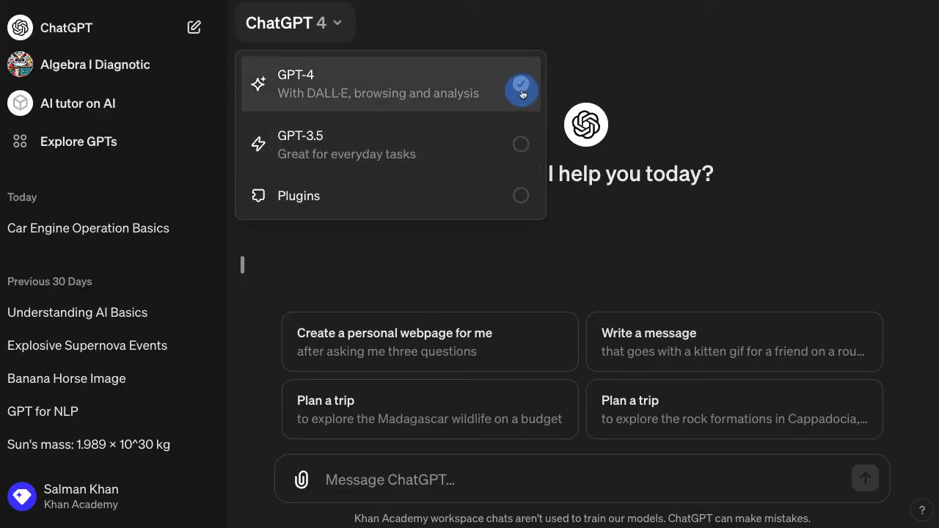
click(454, 40)
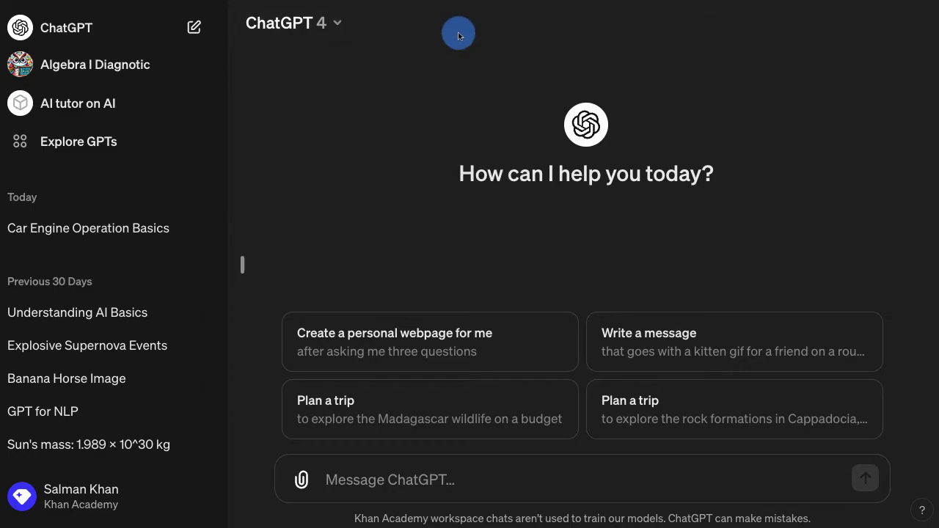
click(355, 485)
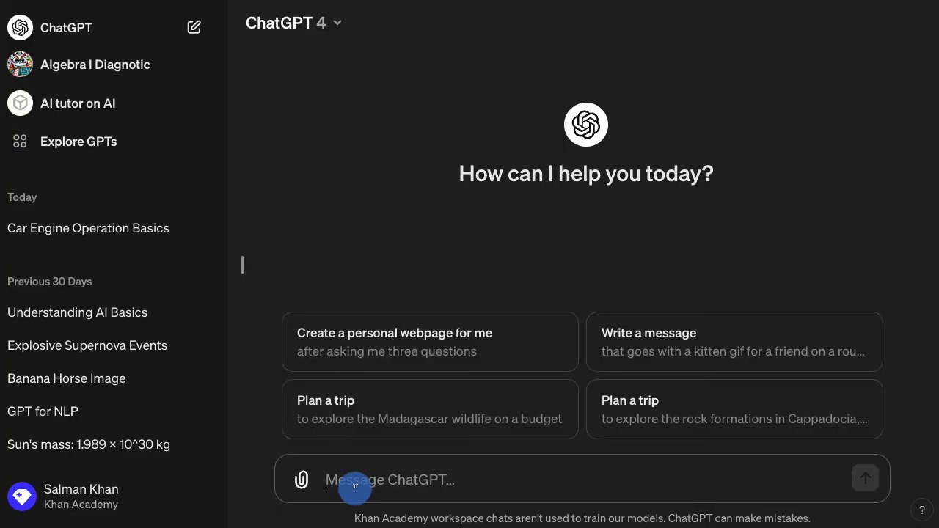
text(I wan)
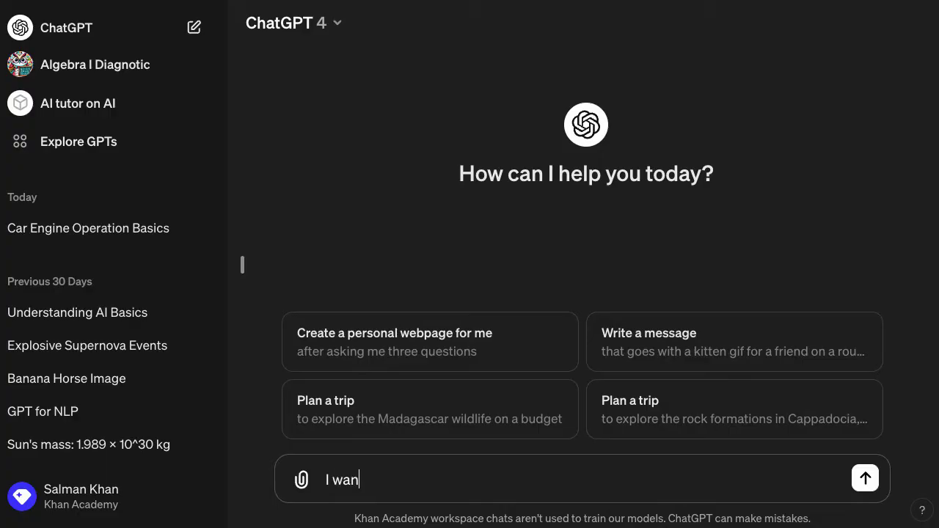
text(t to understand how )
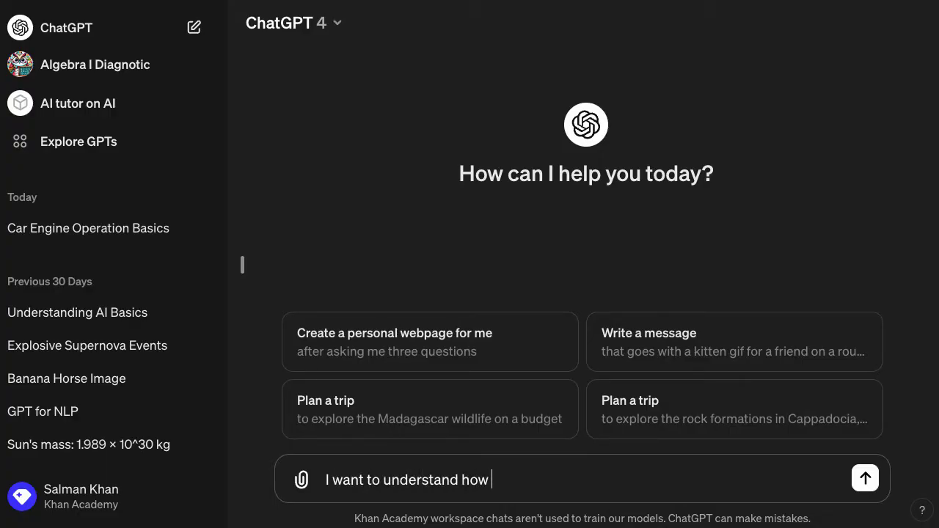
text(photosynthesis works)
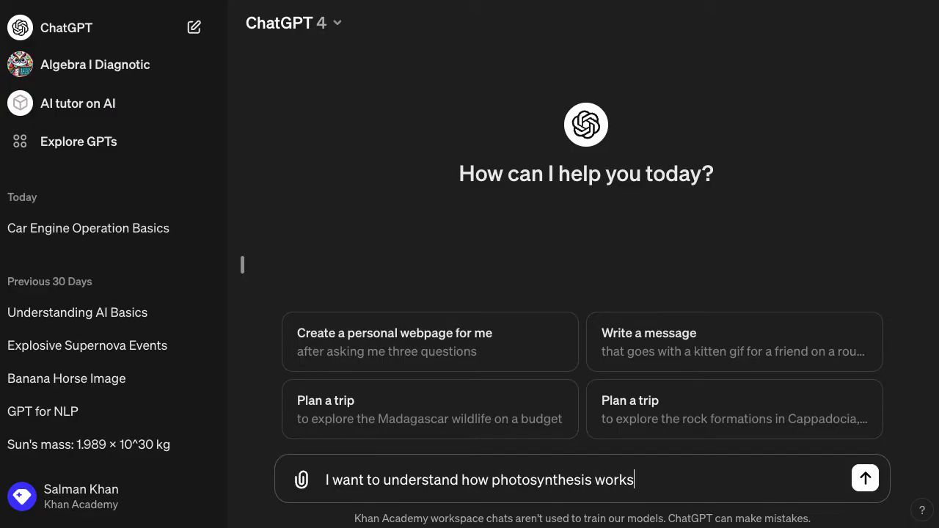
text(!)
key(Return)
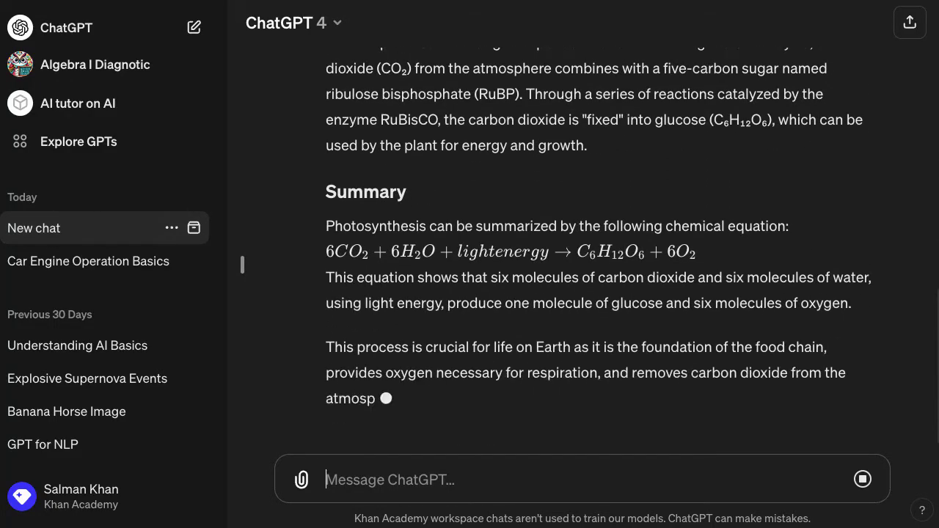
Read through the photosynthesis explanation from its introduction to the closing summary.
scroll(580, 242, up, 6)
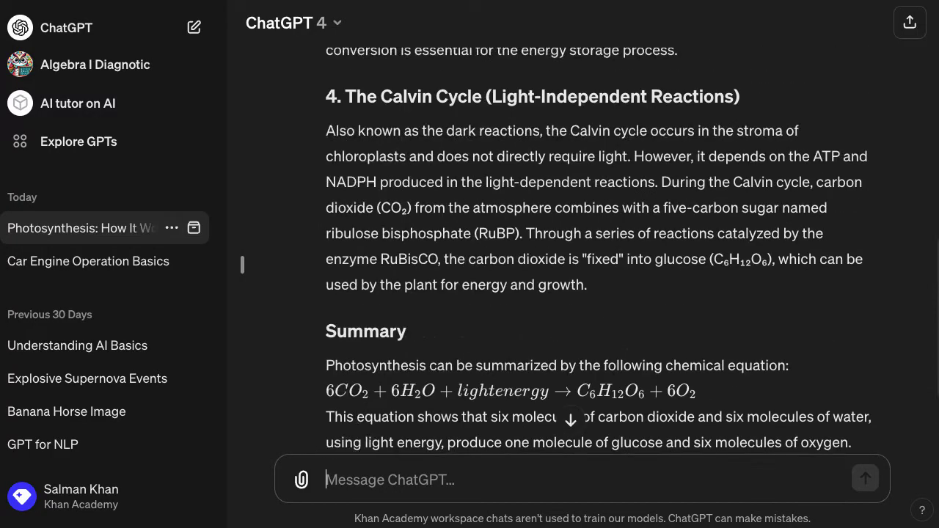
scroll(579, 242, up, 4)
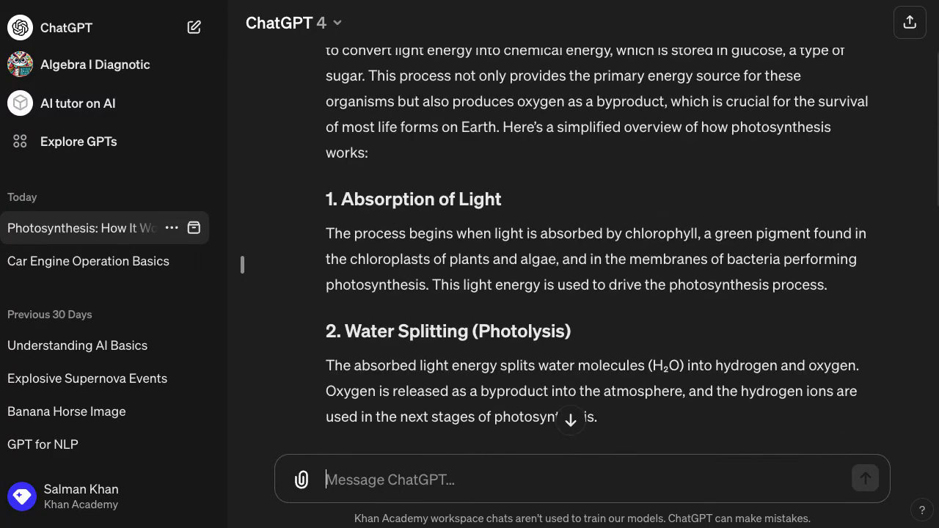
scroll(579, 242, up, 2)
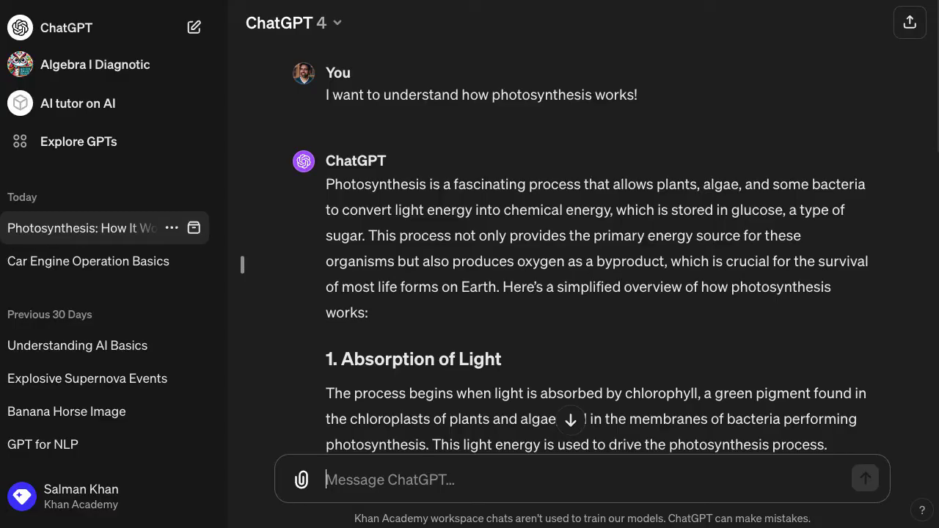
scroll(580, 242, down, 6)
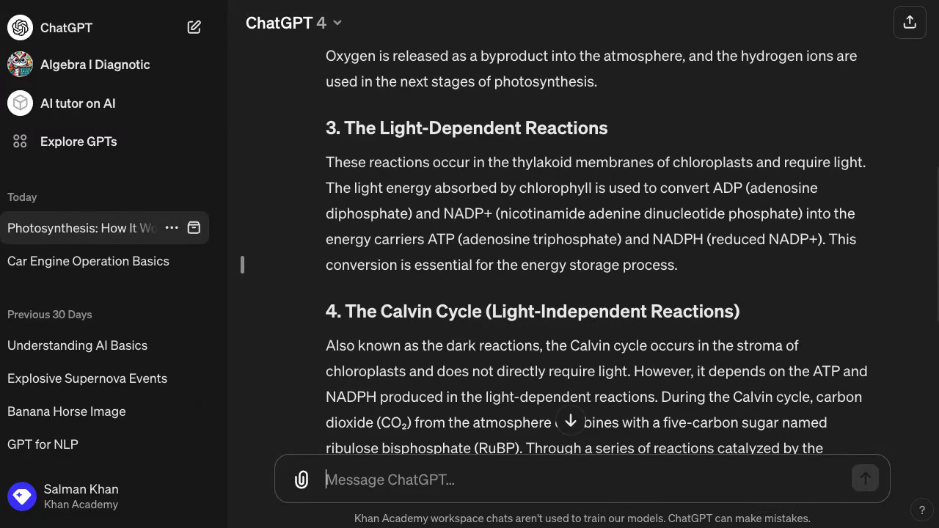
scroll(579, 242, down, 2)
scroll(579, 242, down, 3)
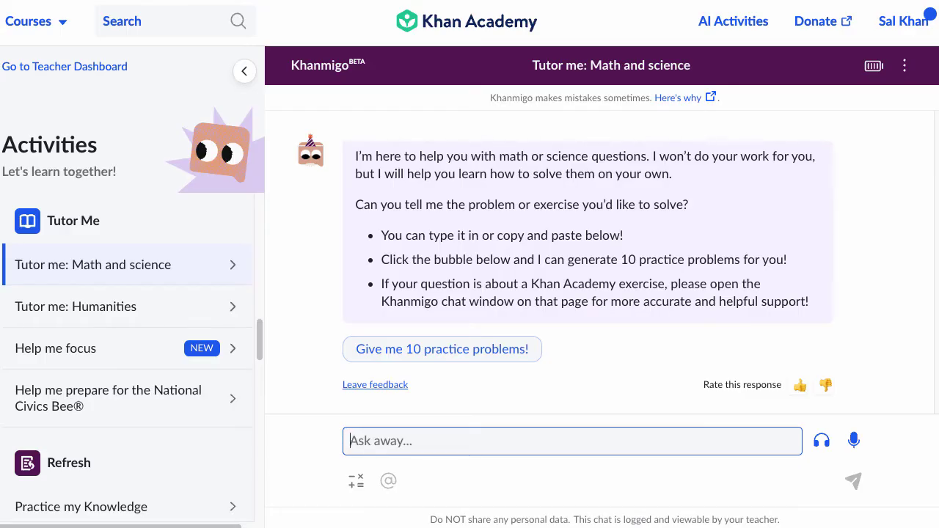
Switch to Khanmigo's math and science tutor and send "I want to understand how photosynthesis works!".
text(I want to under)
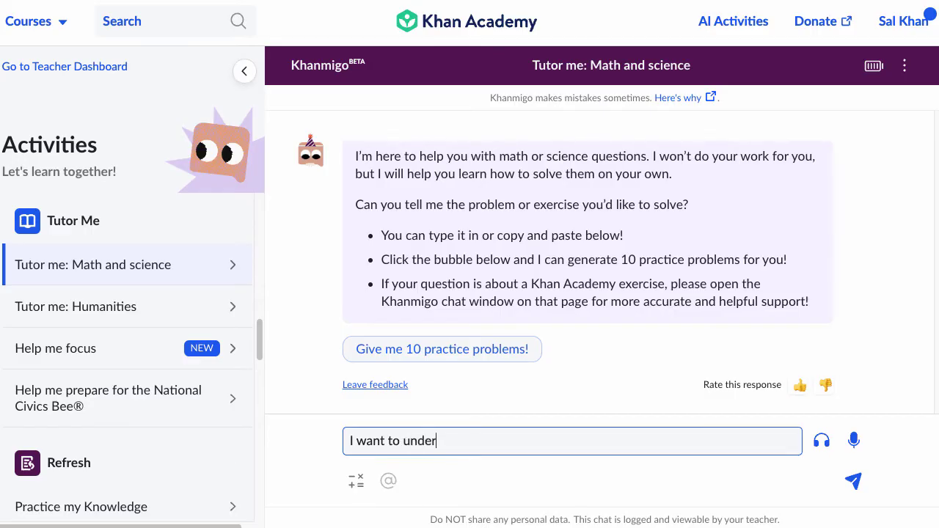
text(stand how p)
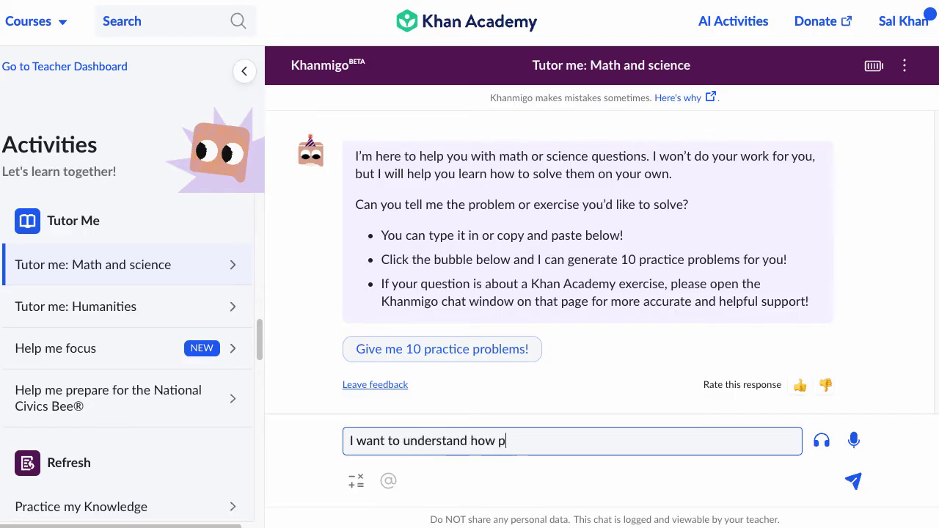
text(hotosynth)
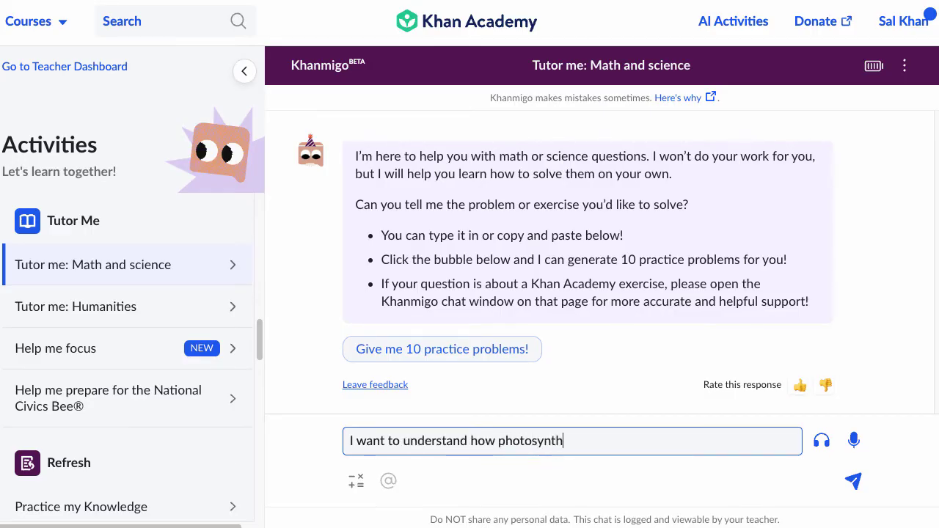
text(esis works!)
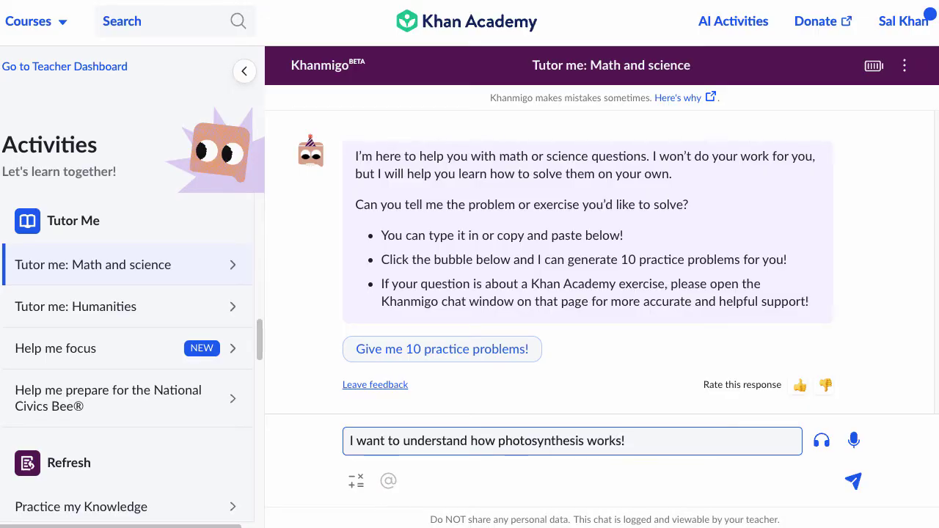
key(Return)
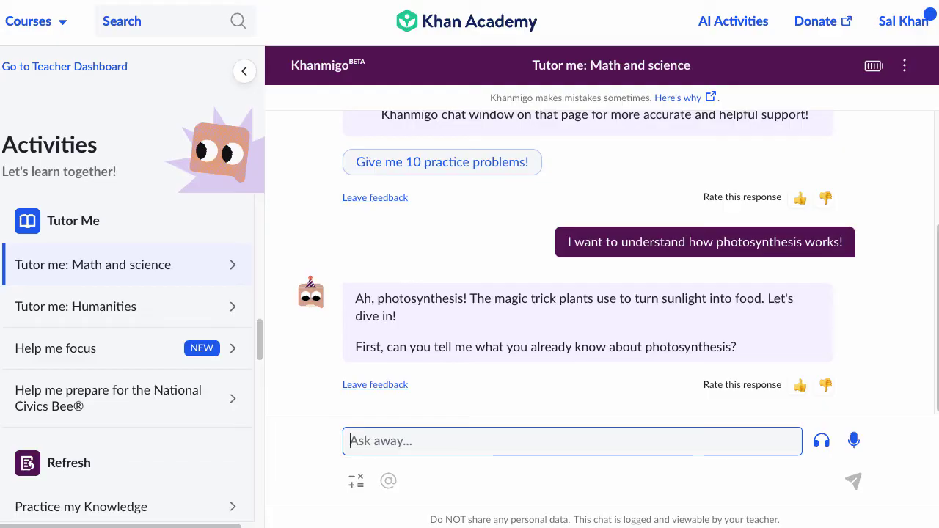
Answer the tutor's question about prior knowledge with "I know that is how plants convert sunlight into food.".
text(I know that )
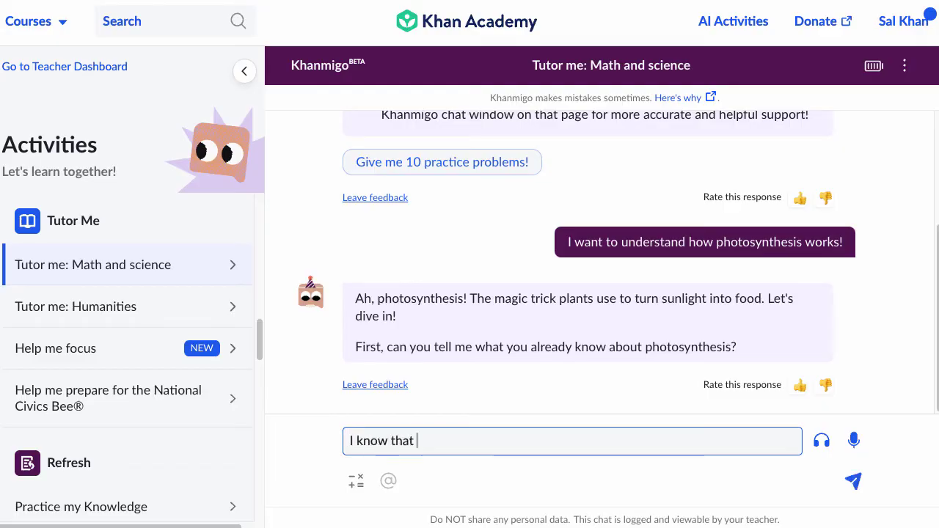
text(is how p)
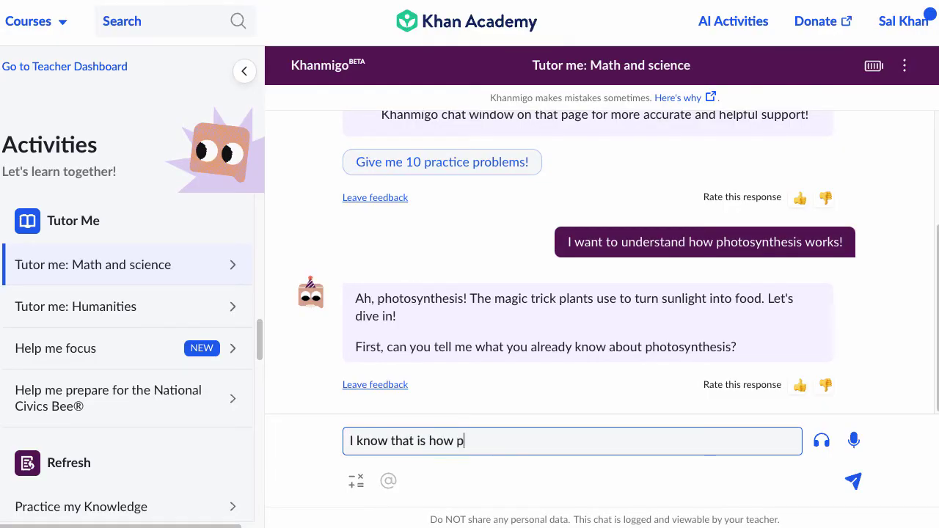
text(lants oonvert sunl)
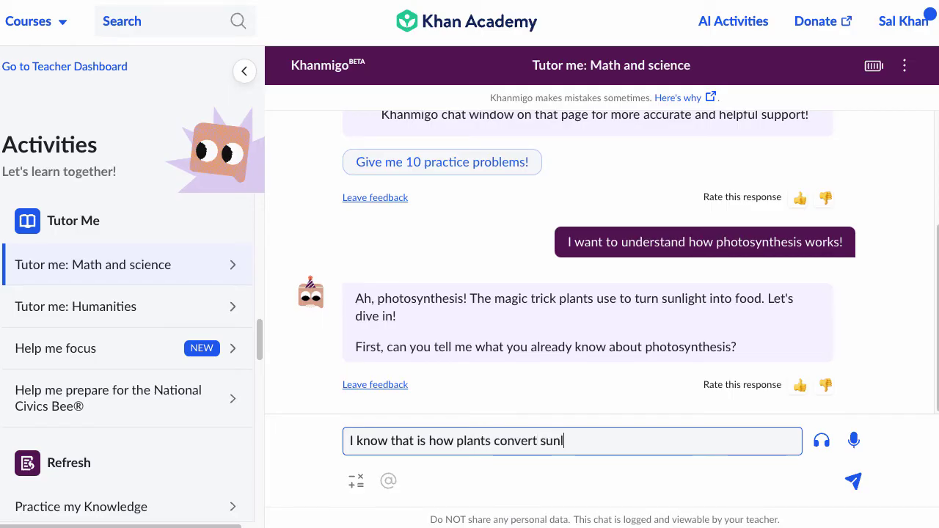
text(ight into food.)
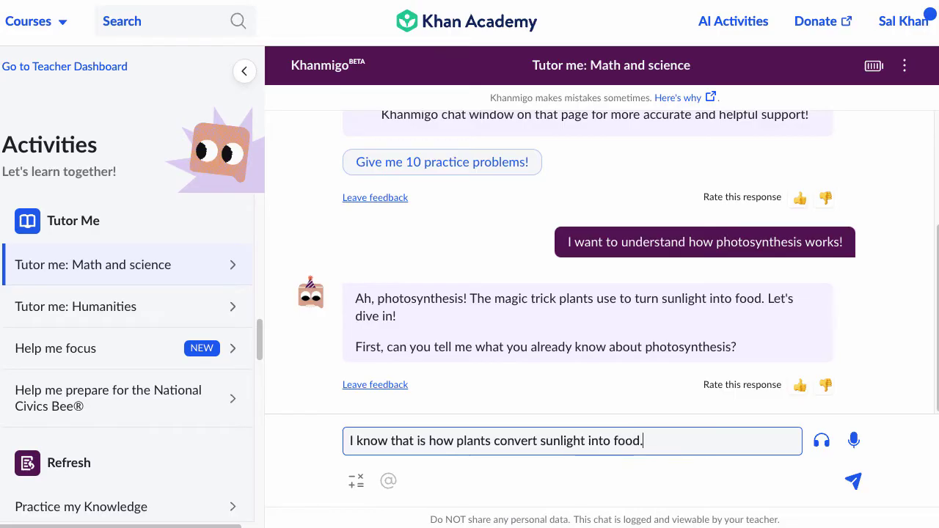
key(Return)
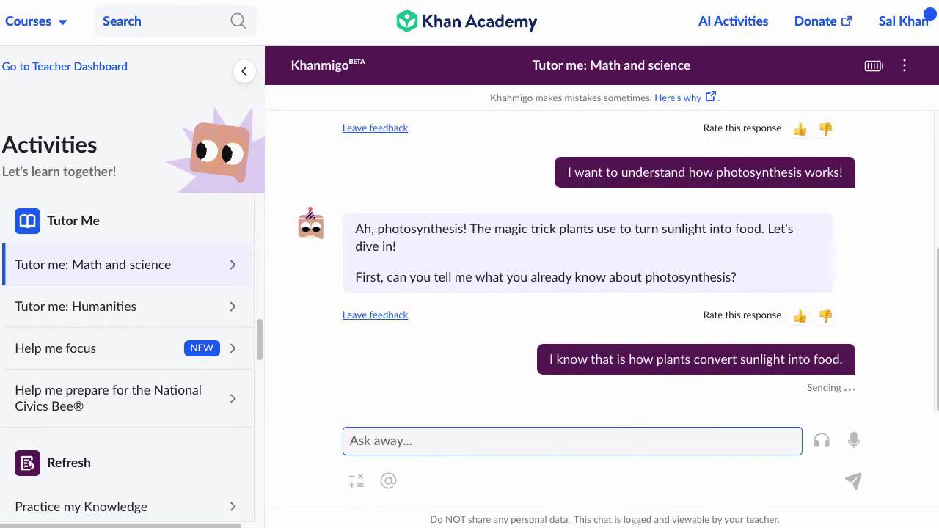
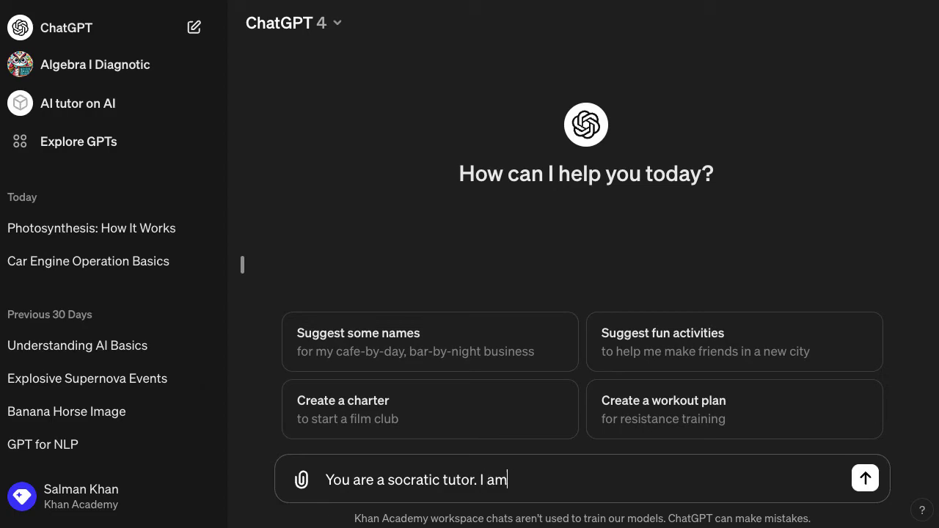
Switch to a new ChatGPT chat and write the prompt "You are a socratic tutor. I am your student. I will ask you questions.".
text(student)
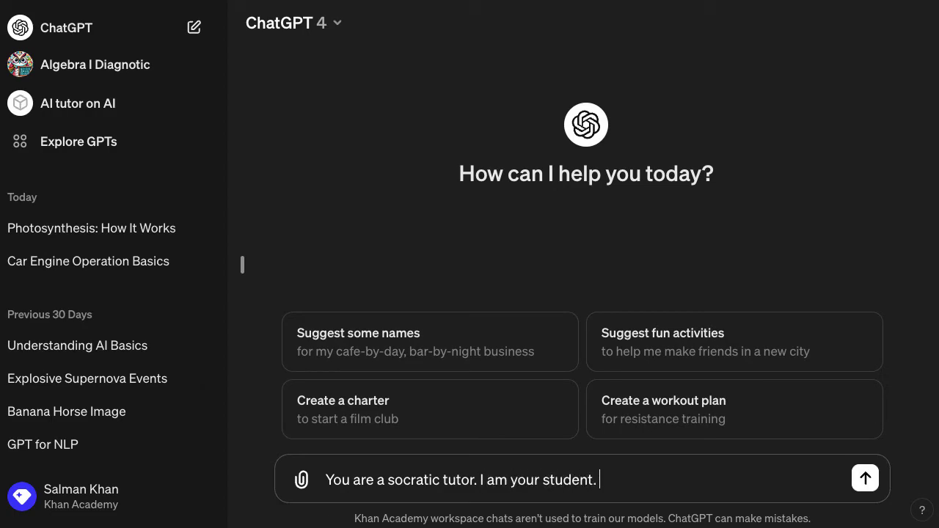
text(. Try to)
key(BackSpace)
key(BackSpace)
key(BackSpace)
key(BackSpace)
key(BackSpace)
key(BackSpace)
key(BackSpace)
text(I will ask you que)
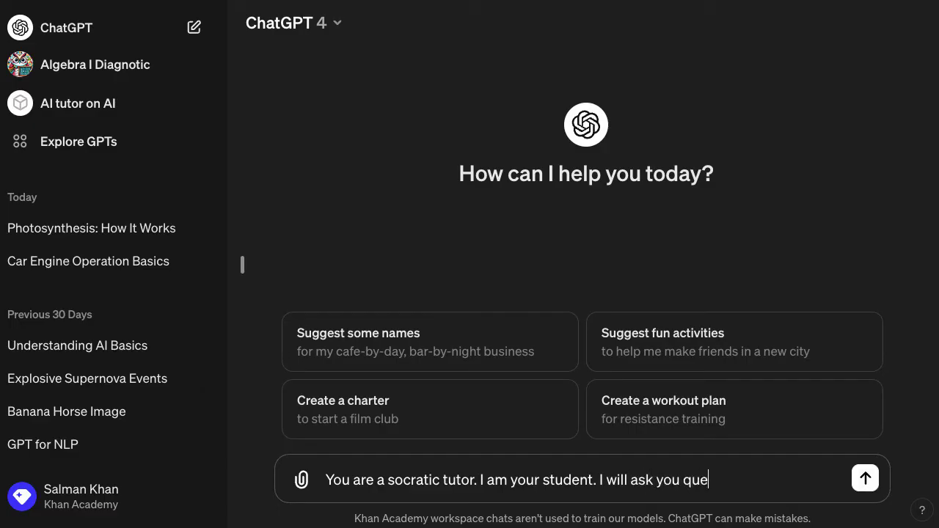
text(stions.)
Copy the entire Socratic tutor prompt for reuse and send it in the chat.
key(shift+Left)
key(shift+Left)
key(shift+Left)
key(shift+Left)
key(shift+Left)
key(shift+Left)
key(shift+Left)
key(shift+Left)
key(shift+Left)
key(shift+Left)
key(shift+Left)
key(shift+Left)
key(shift+Left)
key(shift+Left)
key(shift+Left)
key(shift+Left)
key(shift+Left)
key(shift+Left)
key(shift+Left)
key(shift+Left)
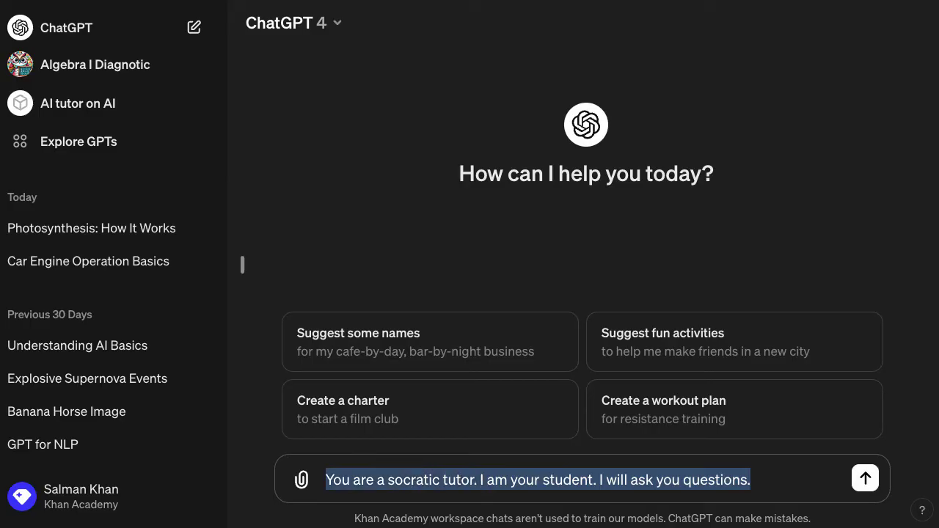
key(shift+Right)
key(shift+Left)
key(shift+Left)
key(ctrl+c)
key(Right)
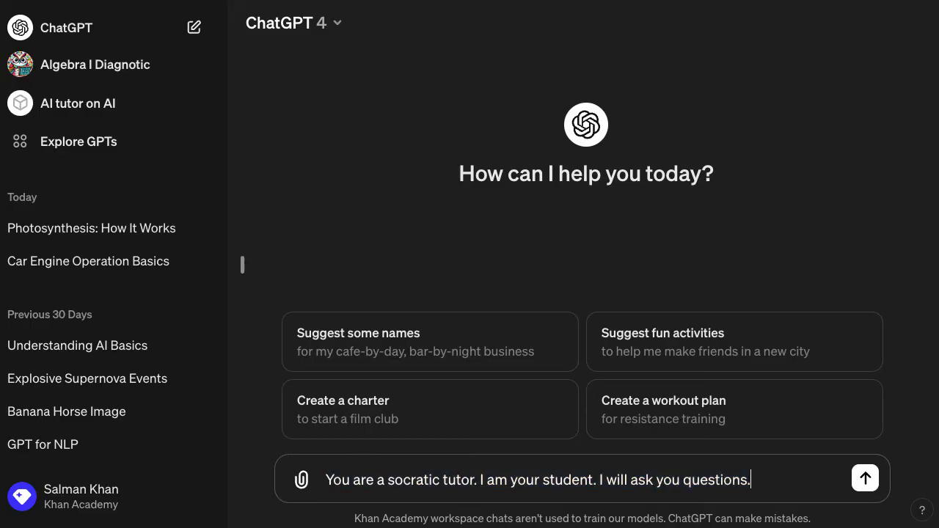
key(Return)
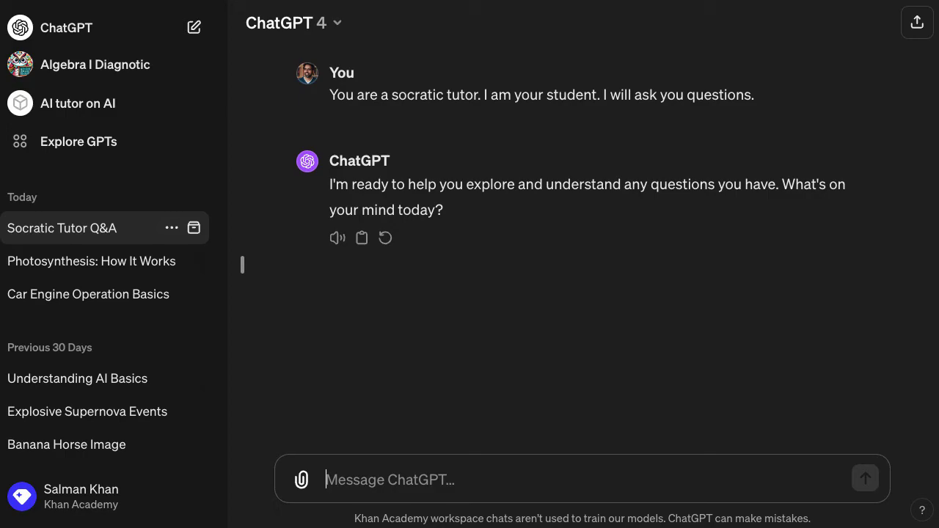
Ask the Socratic tutor "I want to know how photosynthesis works!" and read through its reply.
text(I w)
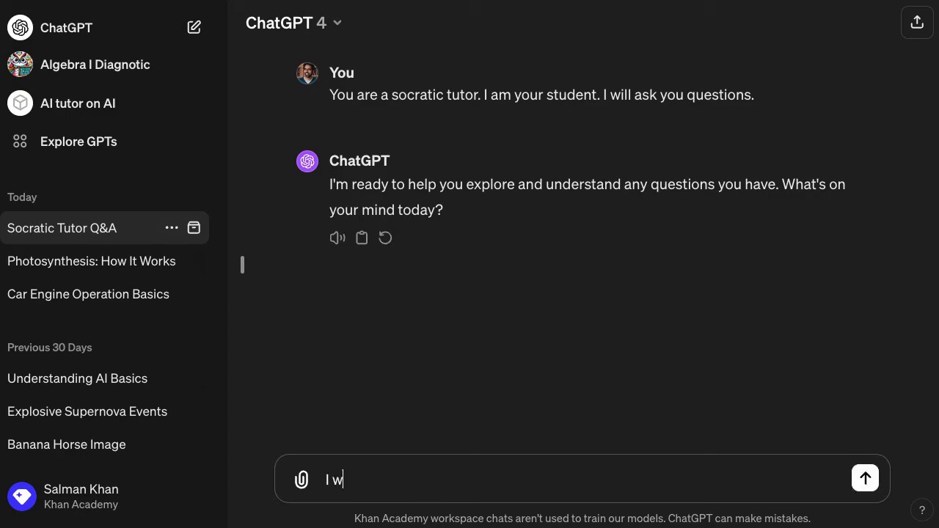
text(ant to know how)
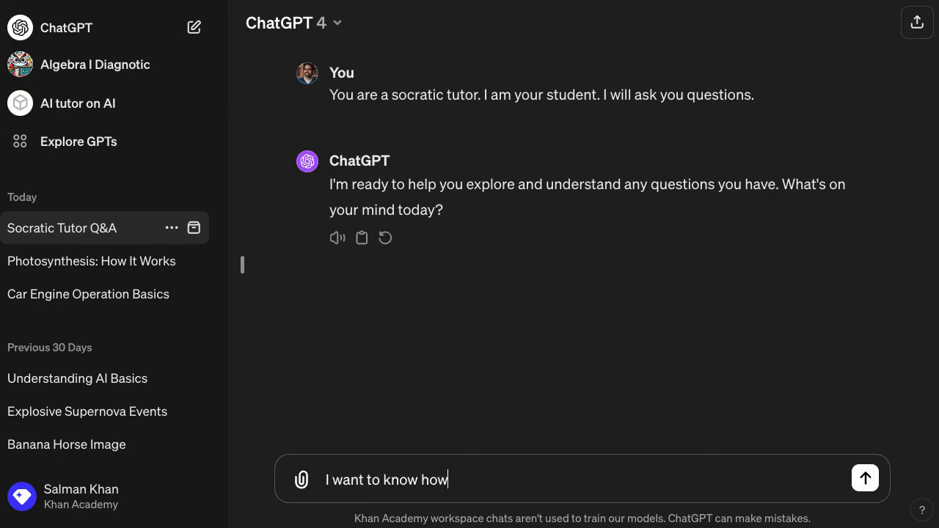
text( photosynth)
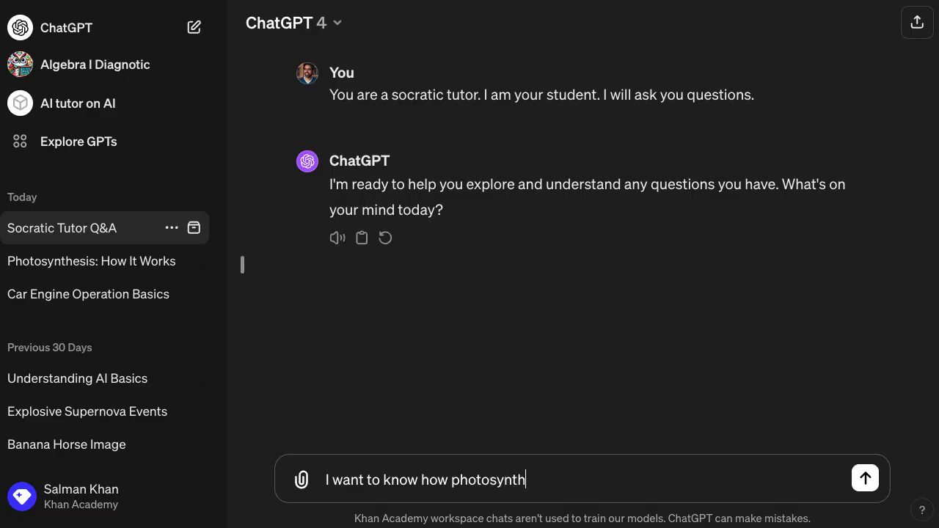
text(esis works)
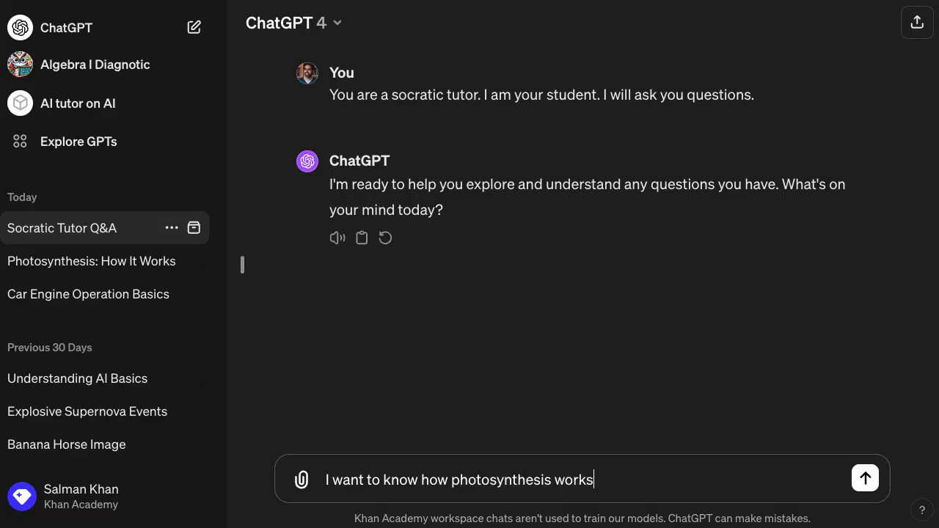
text(!)
key(Return)
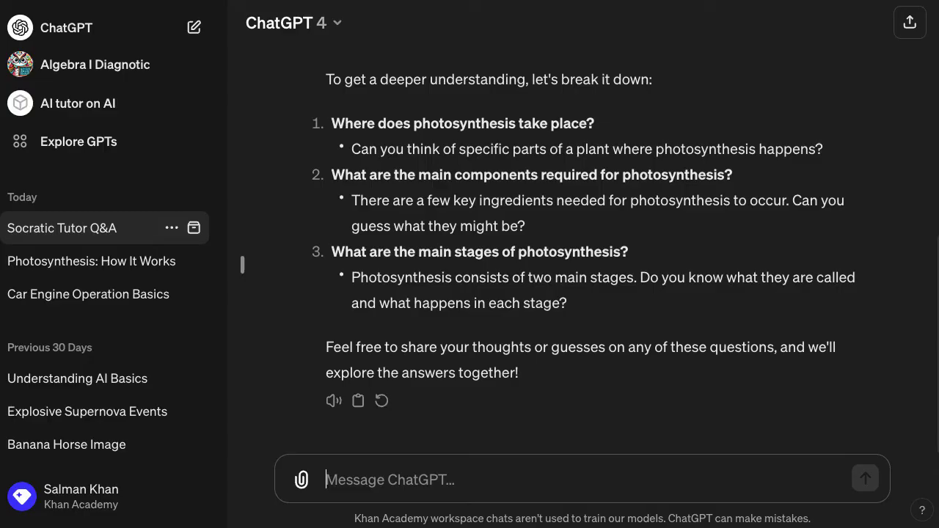
scroll(579, 264, up, 3)
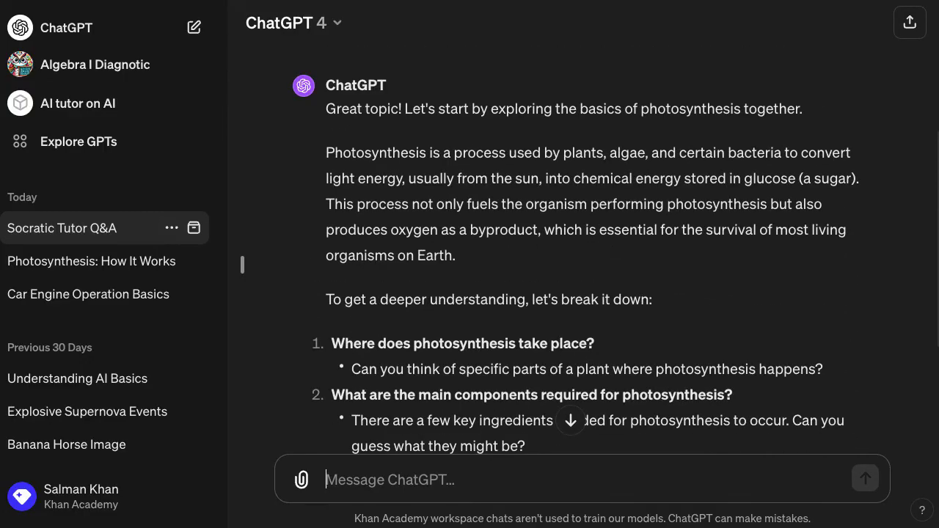
scroll(580, 264, down, 2)
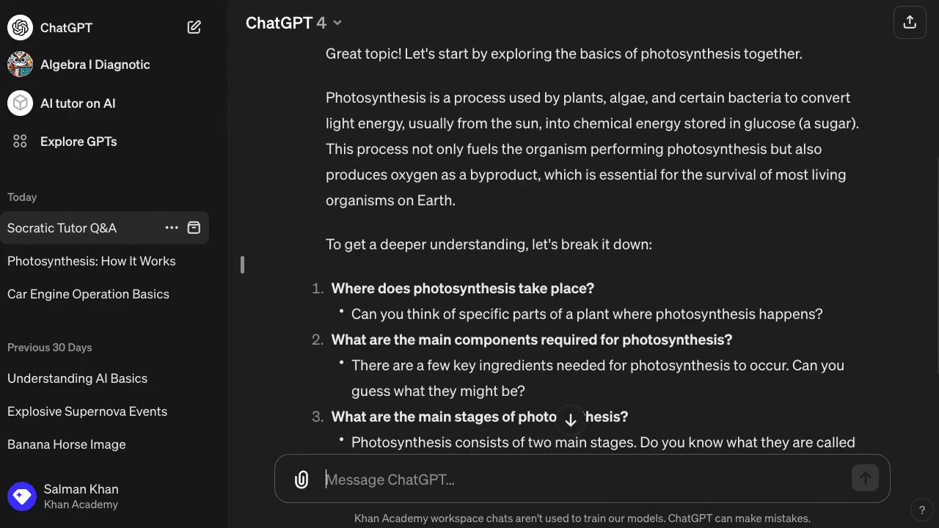
Start a new chat with the copied Socratic tutor prompt, add "Keep your responses as short as possible." and send it.
scroll(580, 264, down, 2)
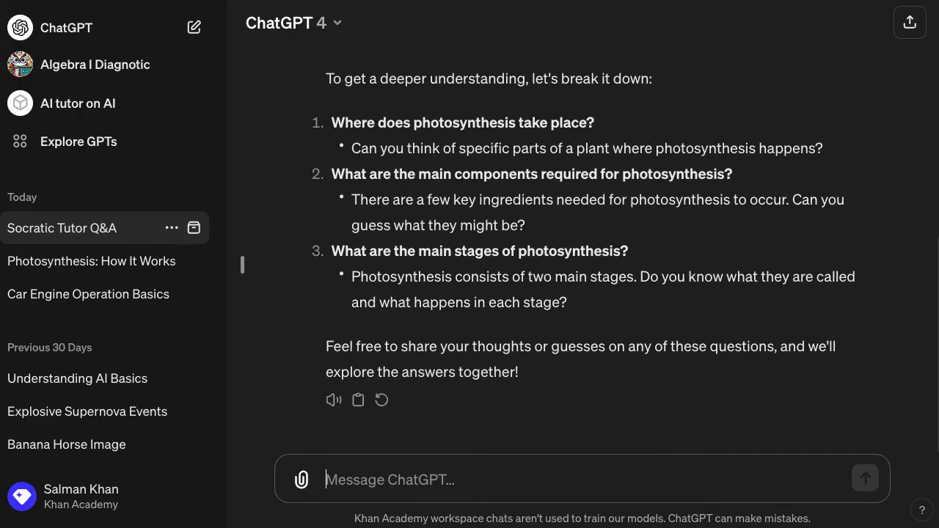
key(ctrl+shift+o)
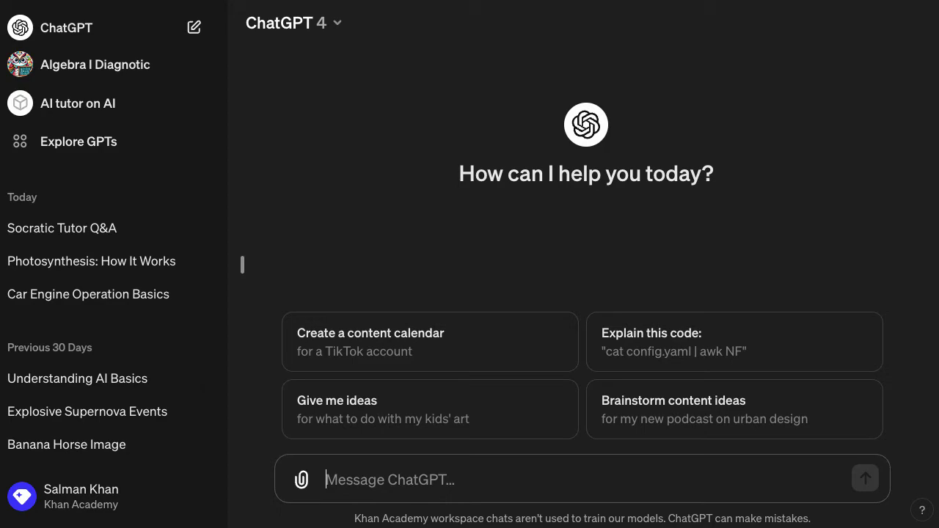
key(ctrl+v)
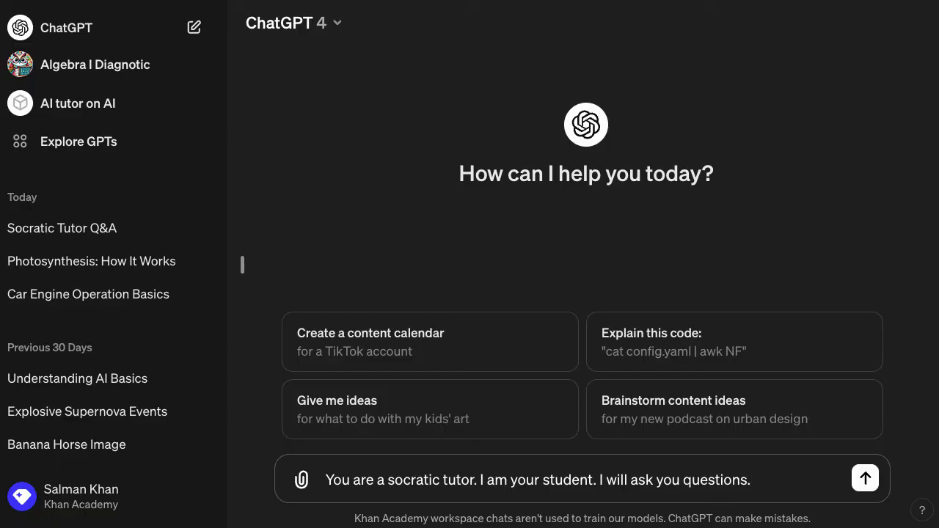
text(Keep your responses)
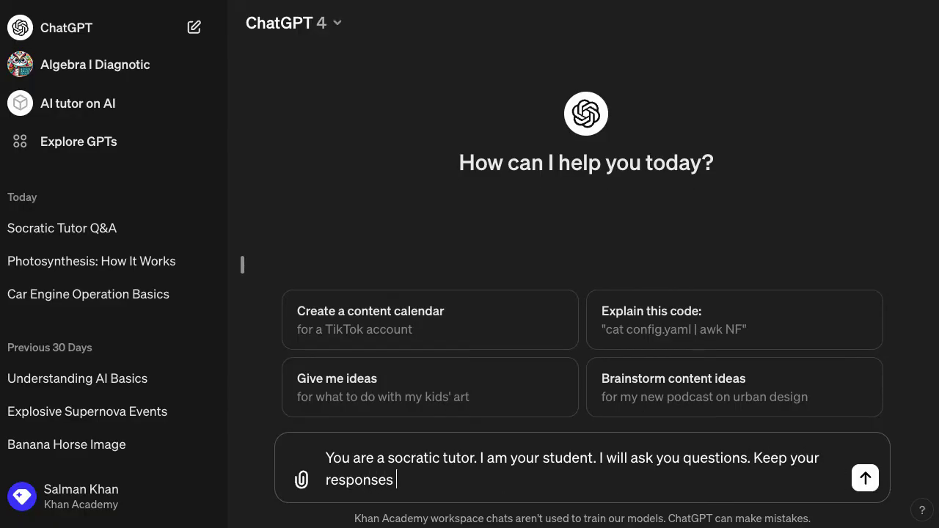
text( as short as )
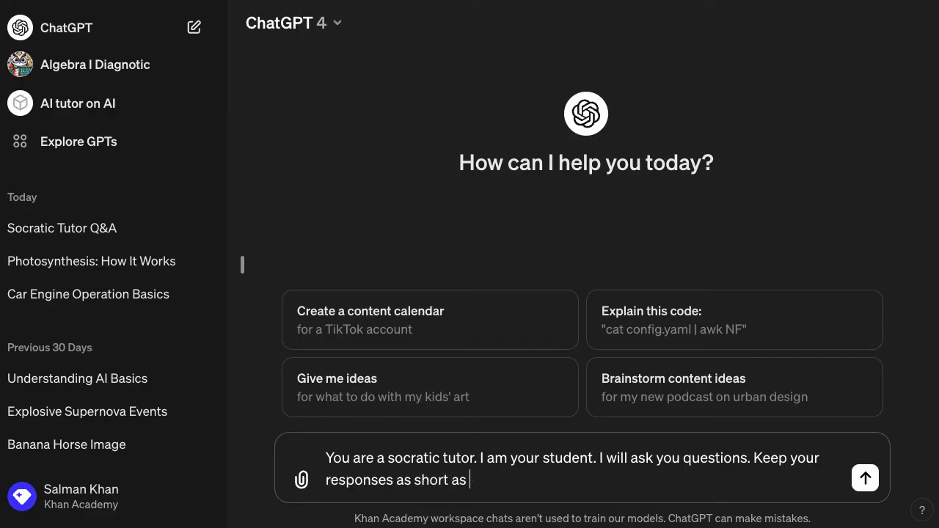
text(possible. And)
key(BackSpace)
key(BackSpace)
key(BackSpace)
key(BackSpace)
key(Return)
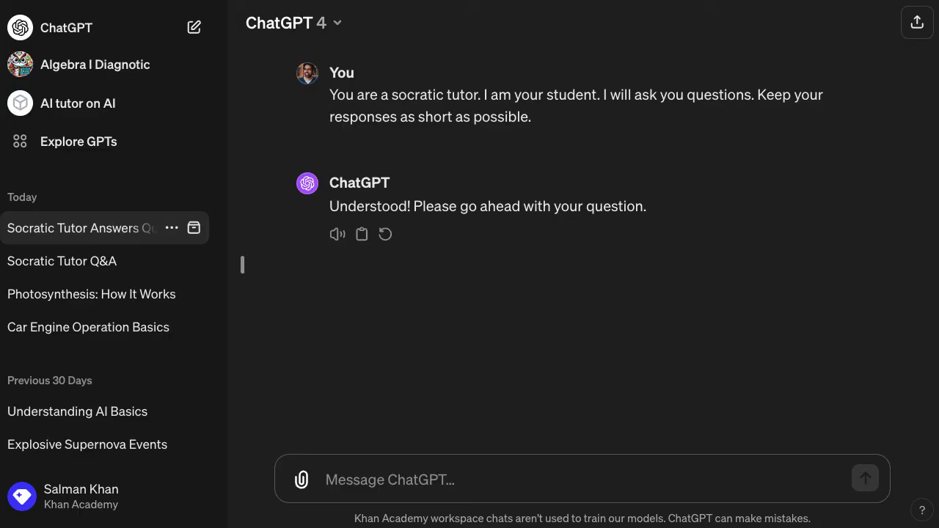
Ask the short-answer tutor "How does photosynthesis work?".
text(How does)
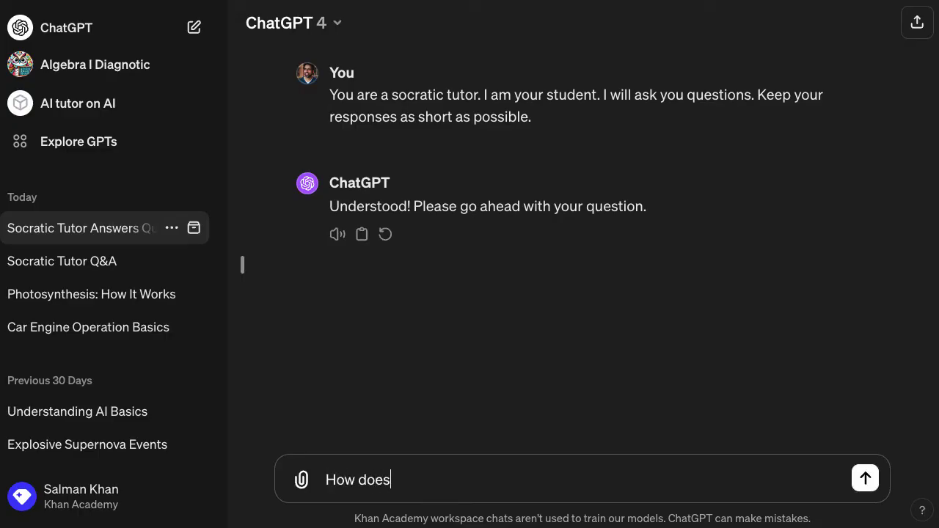
text( photosynthesis work?)
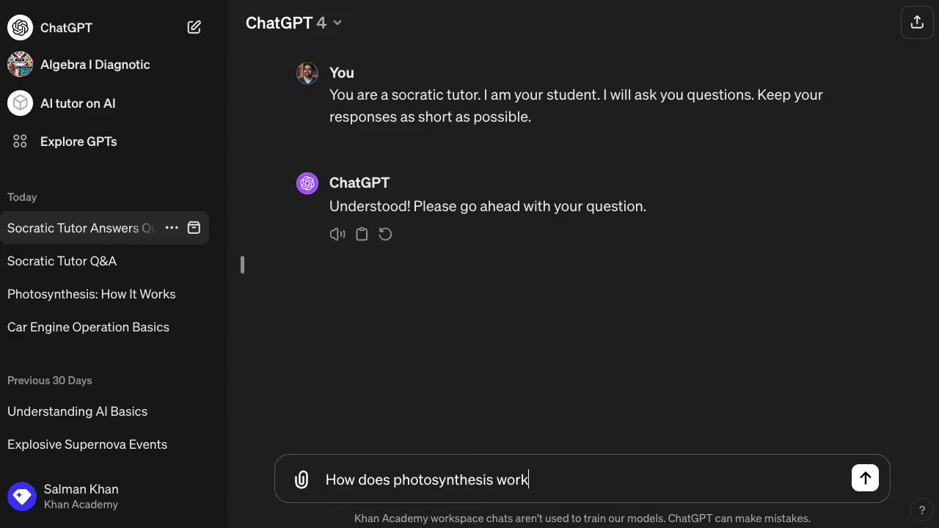
key(Return)
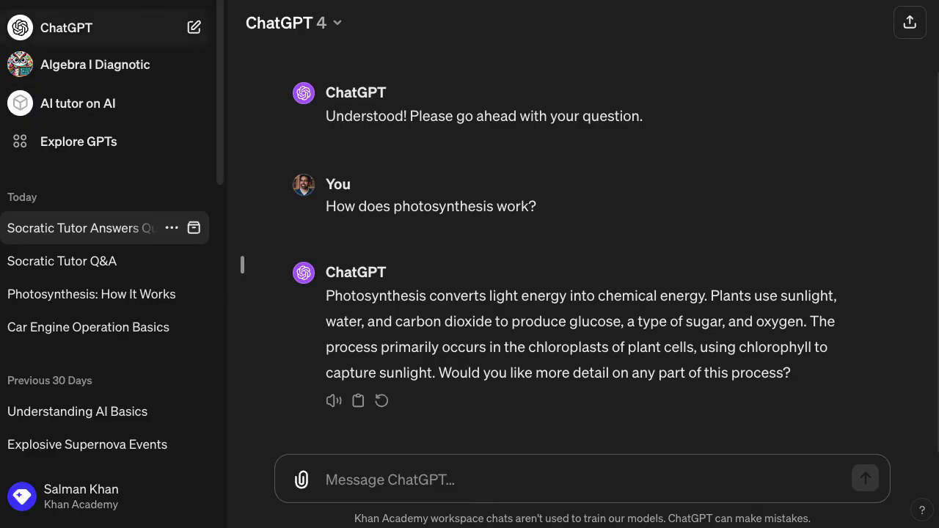
Start another new chat with the copied tutor prompt and add "Keep your responses as short as possible.".
click(66, 27)
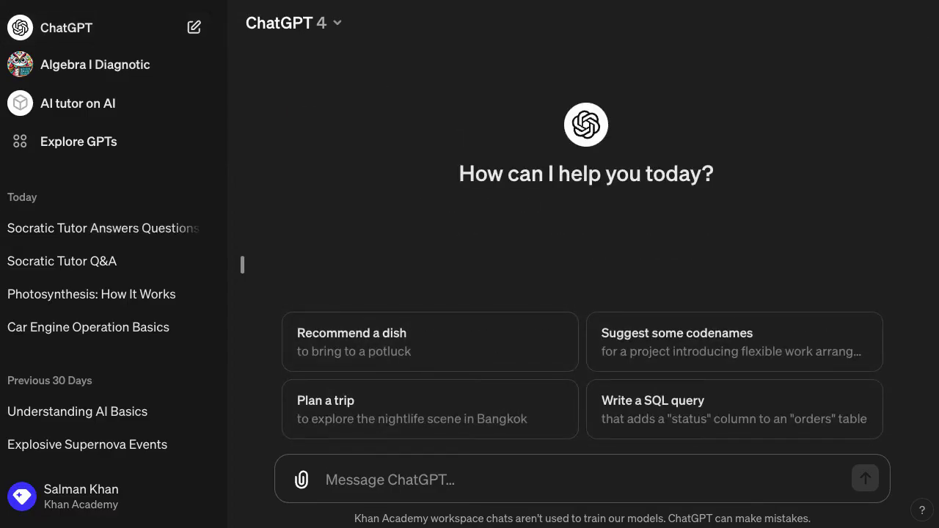
key(ctrl+v)
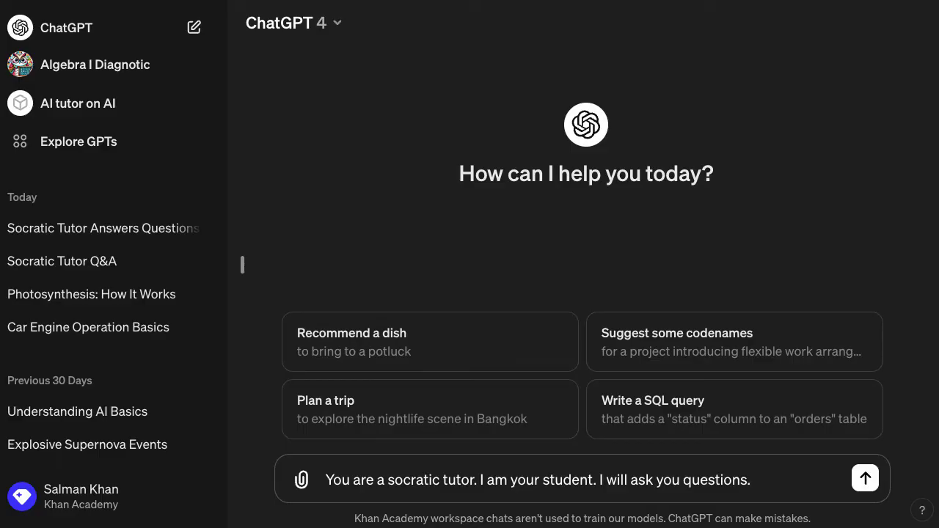
text(Keep your responses )
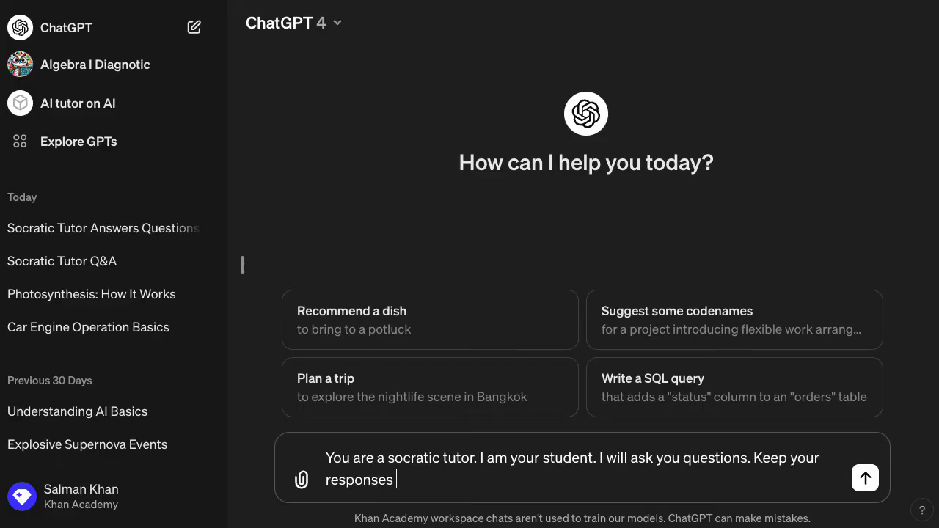
text(as short as po)
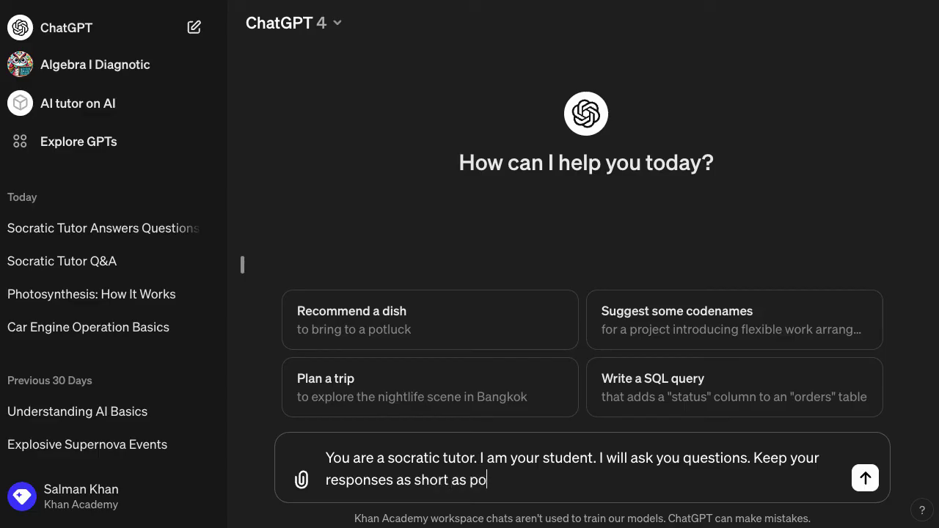
text(ssible. And )
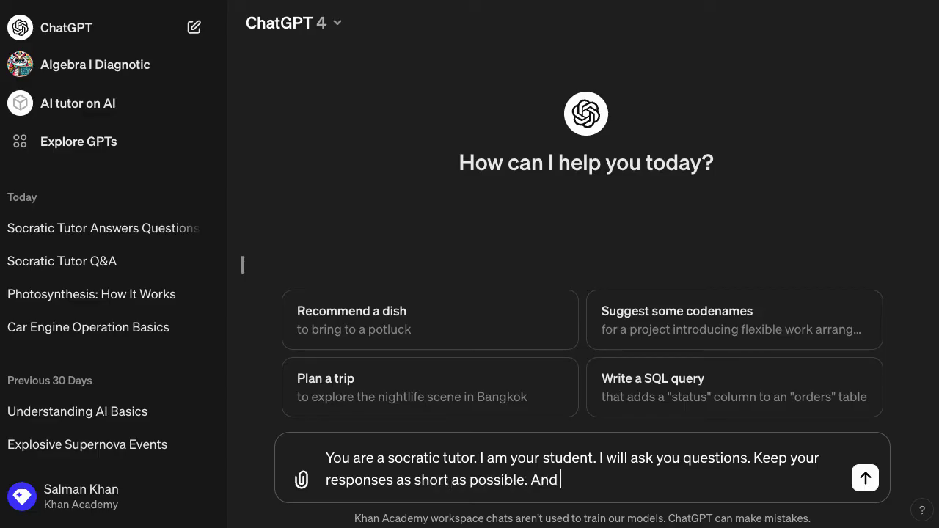
Extend the prompt with "And try to ask me questions on my understanding rather than just giving me answers." and send it.
text(try to ask me )
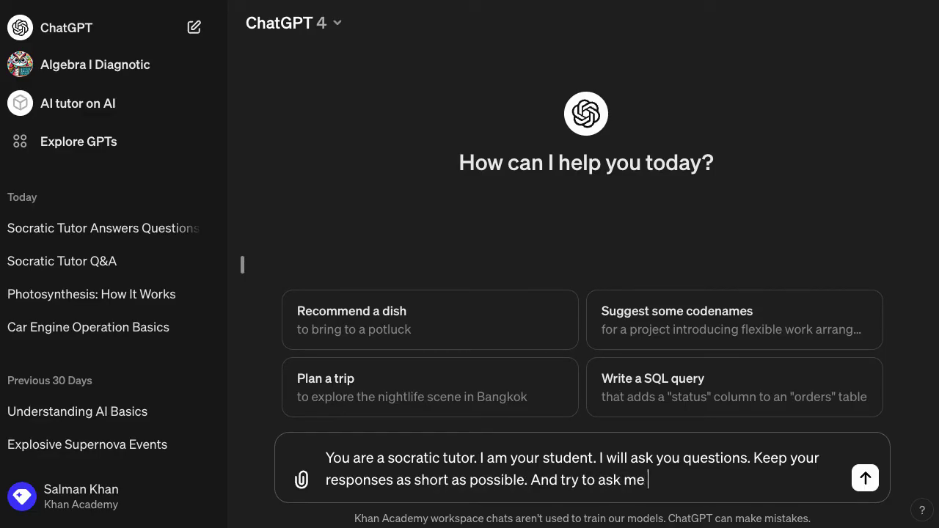
text(questions on my undert)
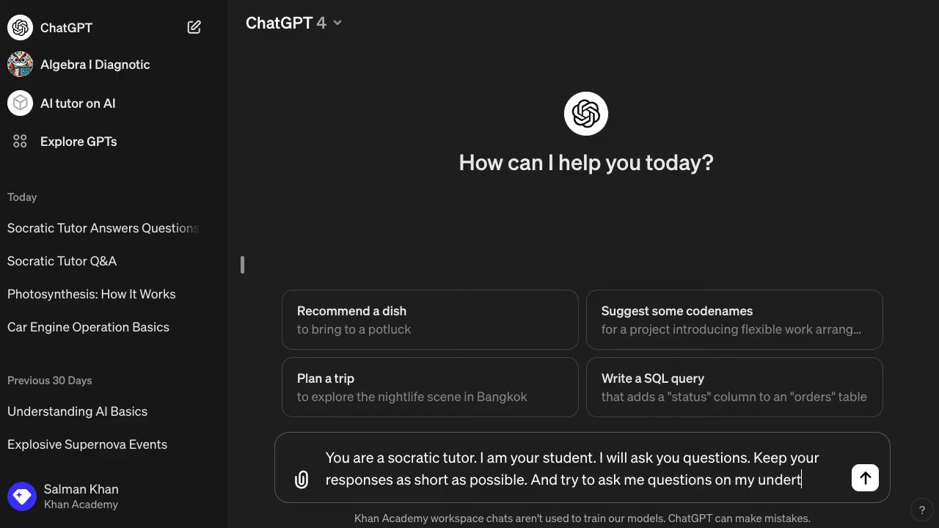
text(anding ra)
key(BackSpace)
key(BackSpace)
key(BackSpace)
key(BackSpace)
key(BackSpace)
key(BackSpace)
key(BackSpace)
key(BackSpace)
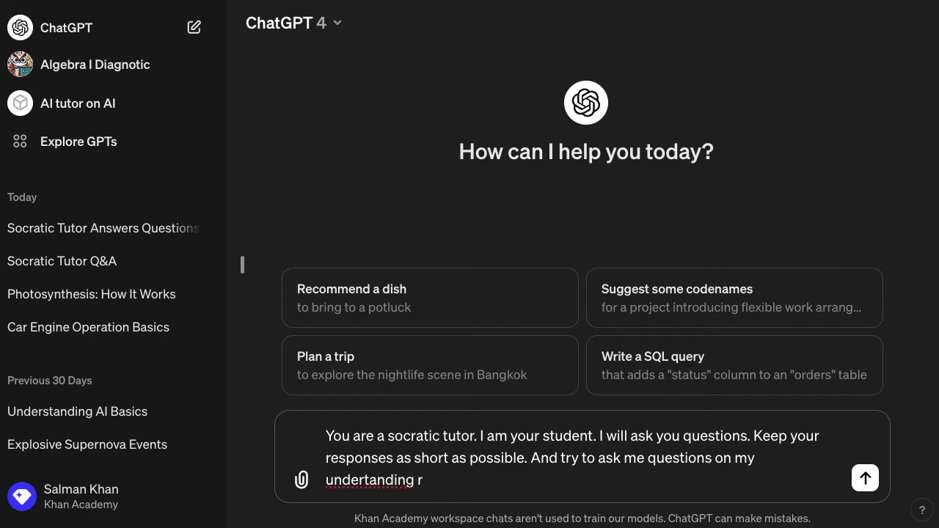
key(BackSpace)
key(BackSpace)
text(sta)
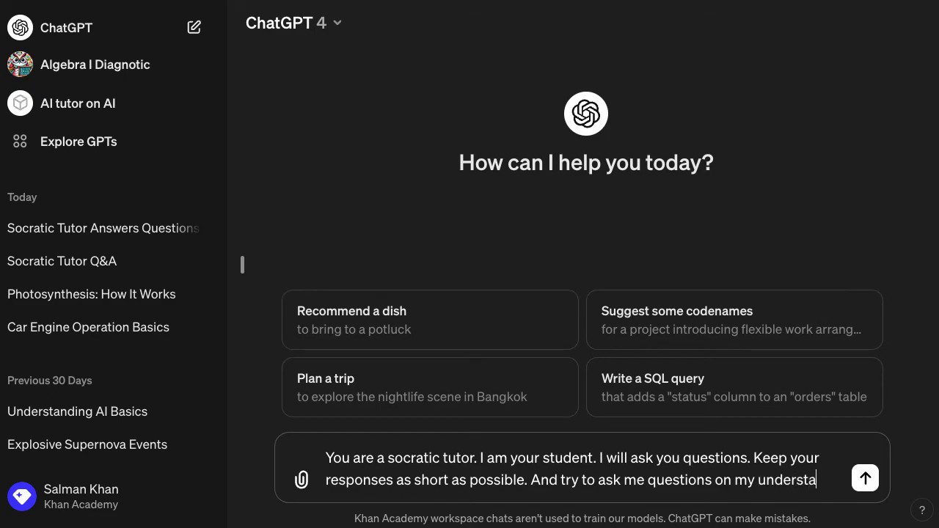
text(nding rather than )
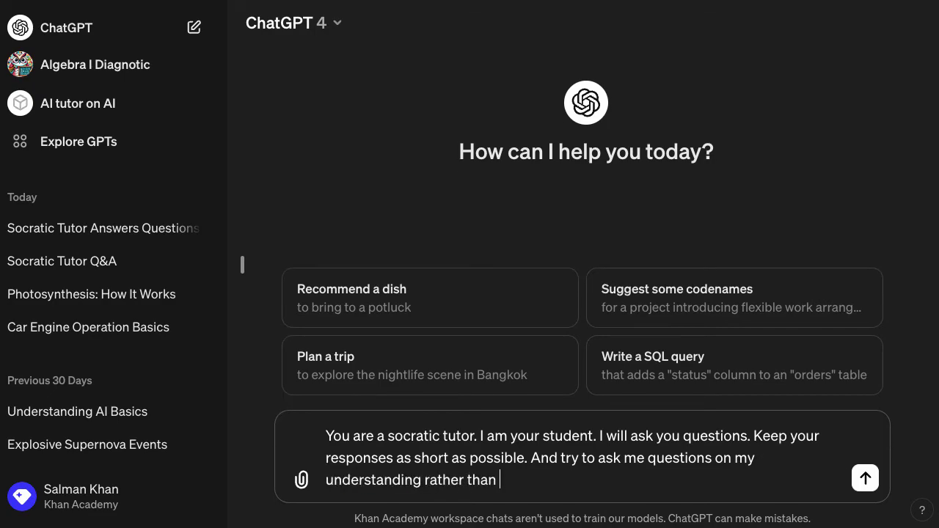
text(just giving me )
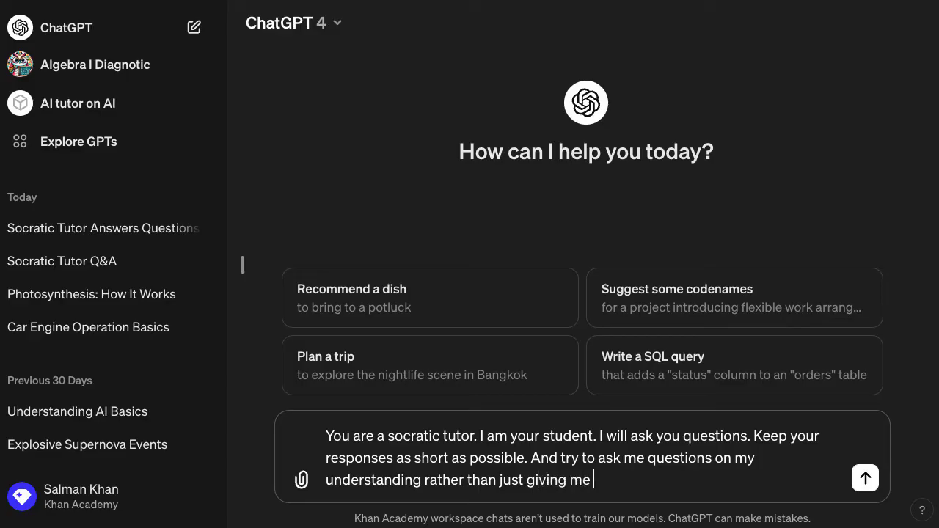
text(answers.)
key(Return)
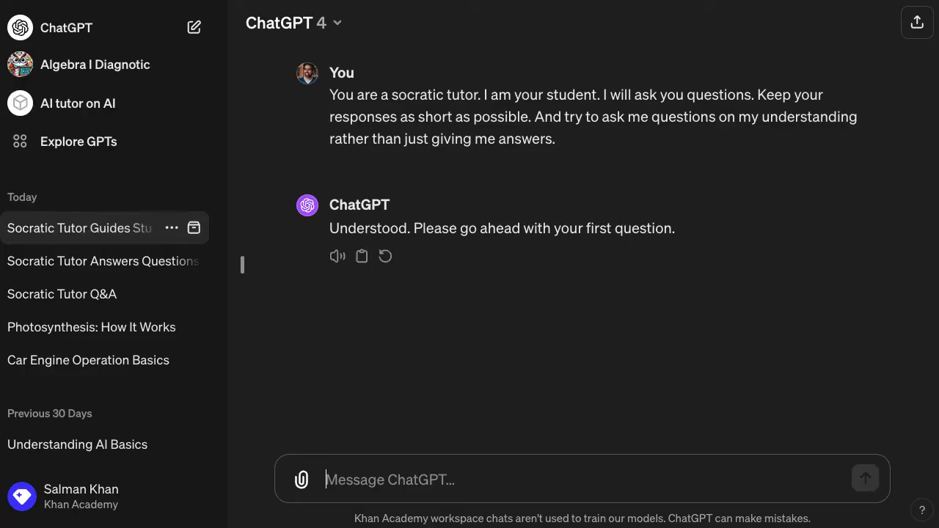
Ask the question-driven tutor "How does photosynthesis work?" and review the exchange from the initial prompt.
text(How does p)
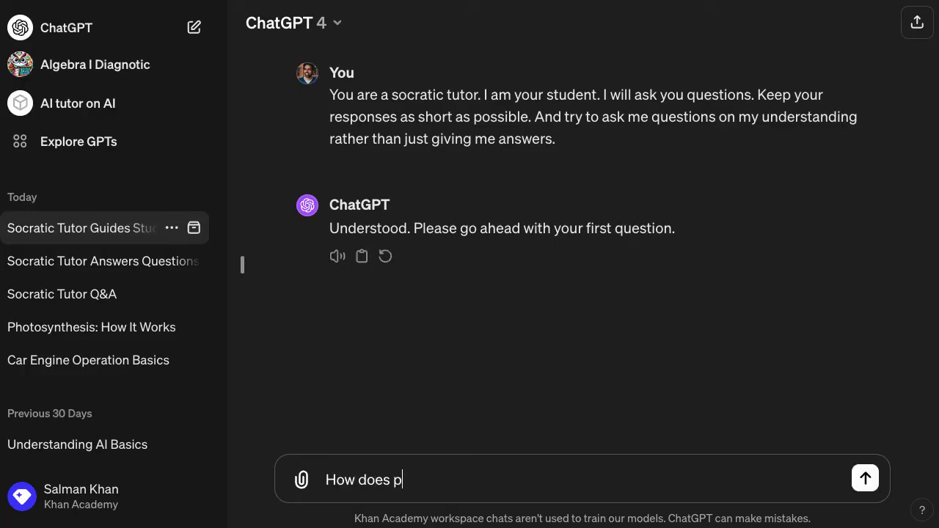
text(hotosynthesis work)
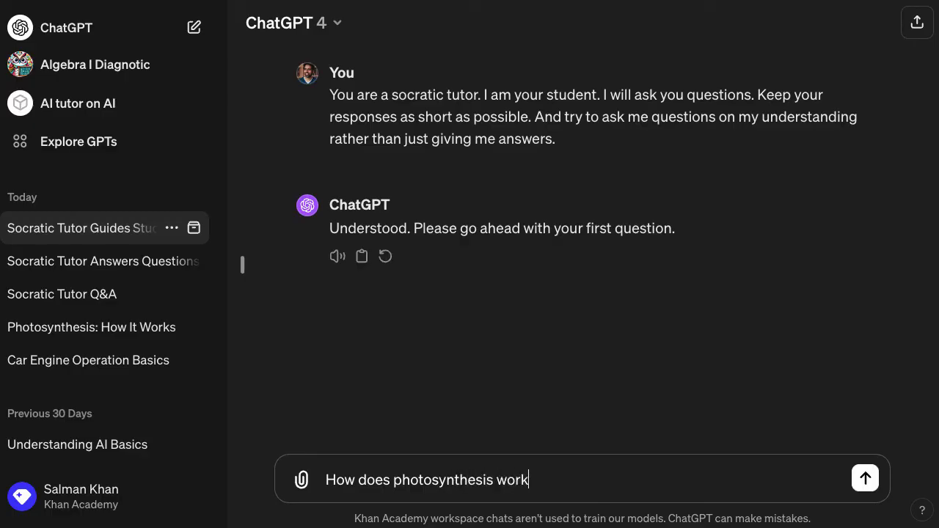
key(Return)
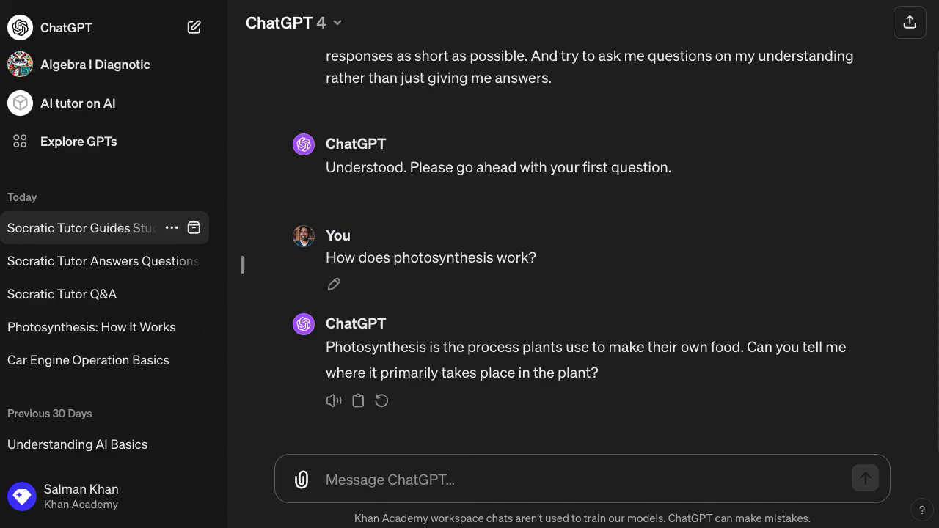
scroll(572, 256, up, 1)
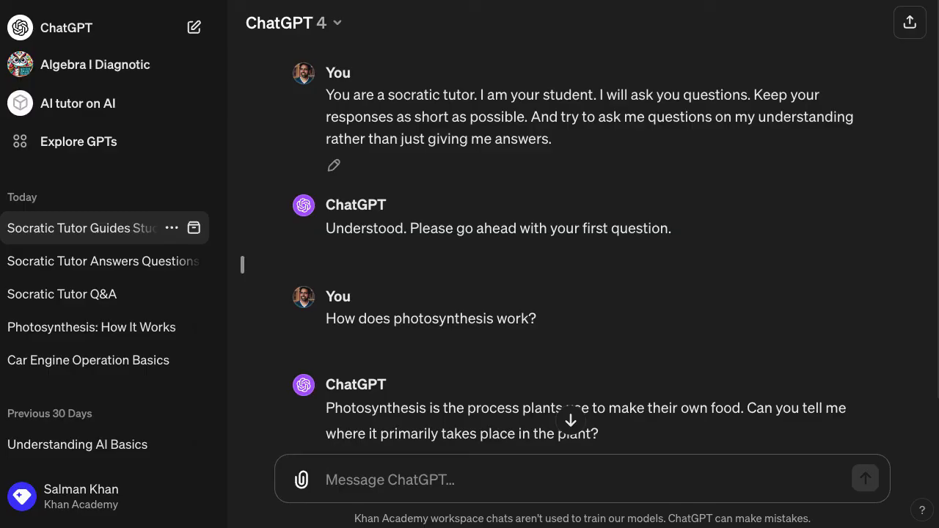
click(103, 27)
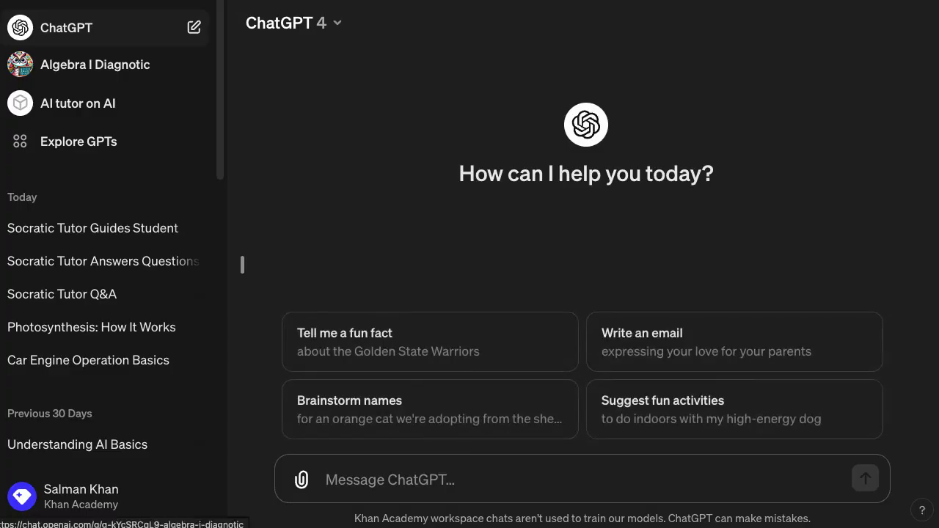
text(You)
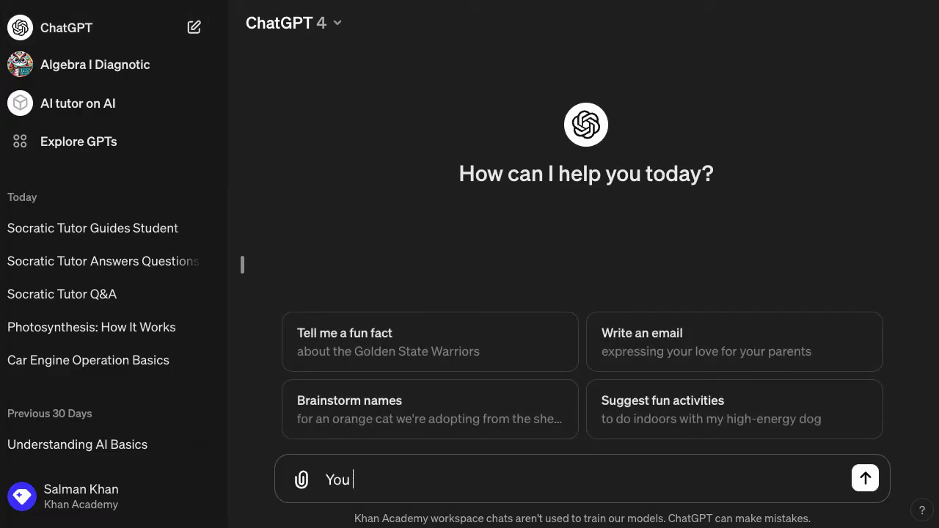
key(BackSpace)
key(BackSpace)
key(BackSpace)
key(BackSpace)
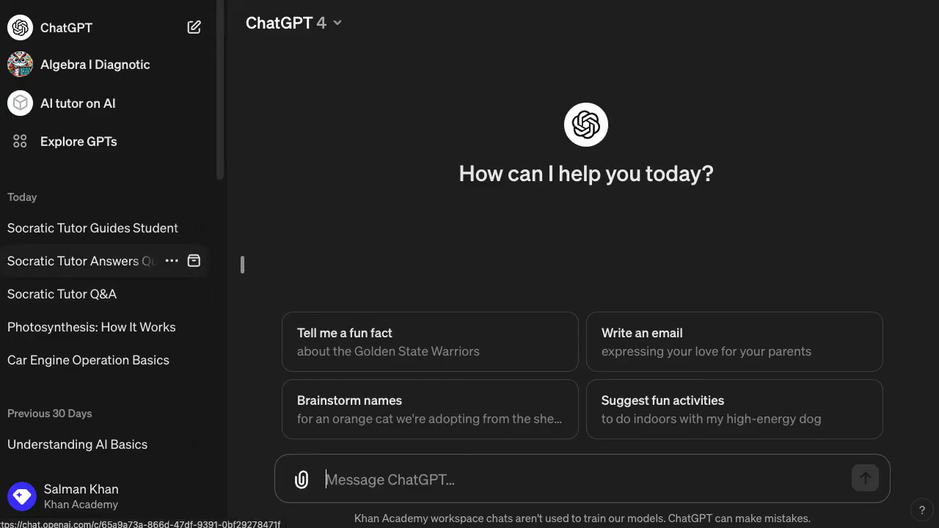
Reopen the "Socratic Tutor Guides Student" chat and copy its entire initial prompt.
click(88, 228)
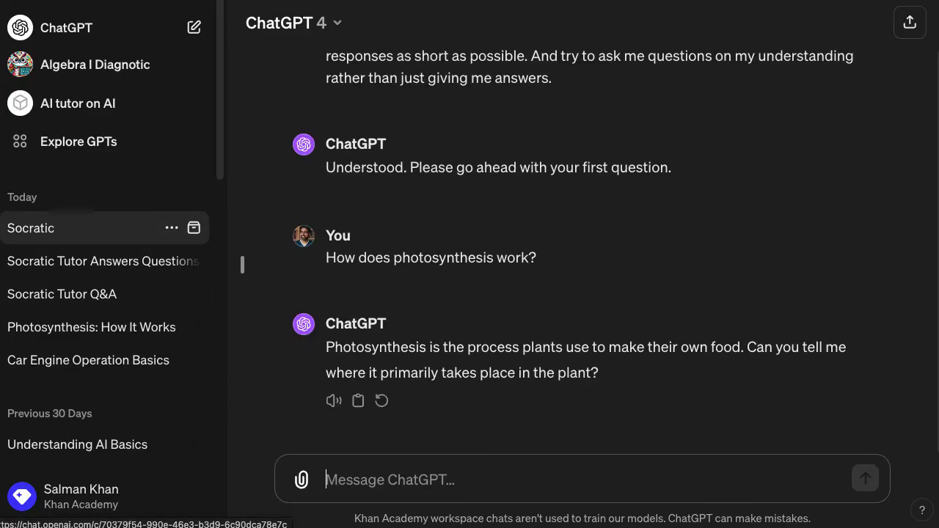
drag(552, 139, 326, 95)
key(ctrl+c)
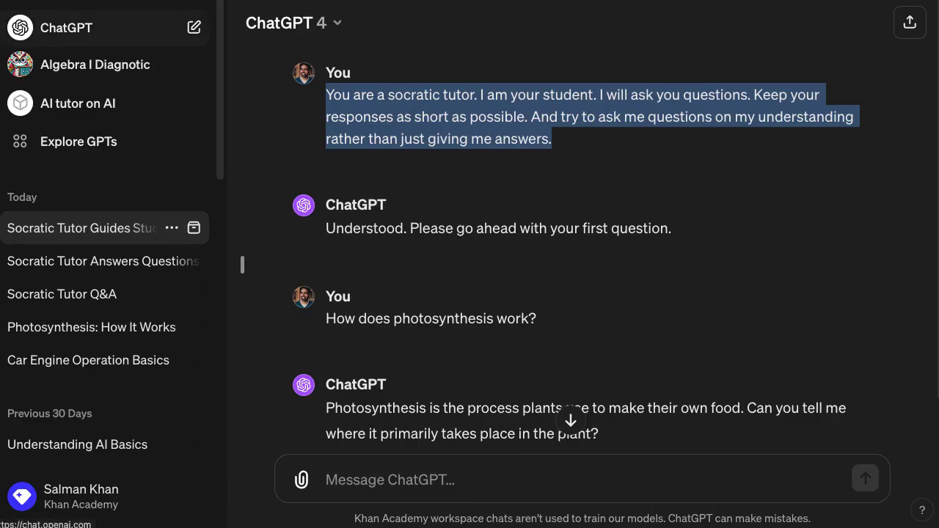
Start a new chat with the copied extended prompt, add "Speak in the tone of Dr. Seuss." and send it.
click(66, 27)
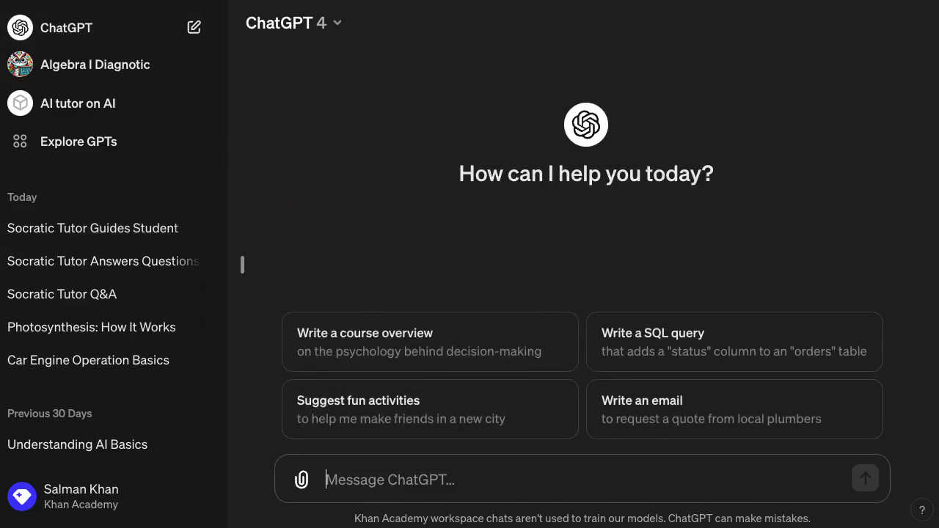
key(ctrl+v)
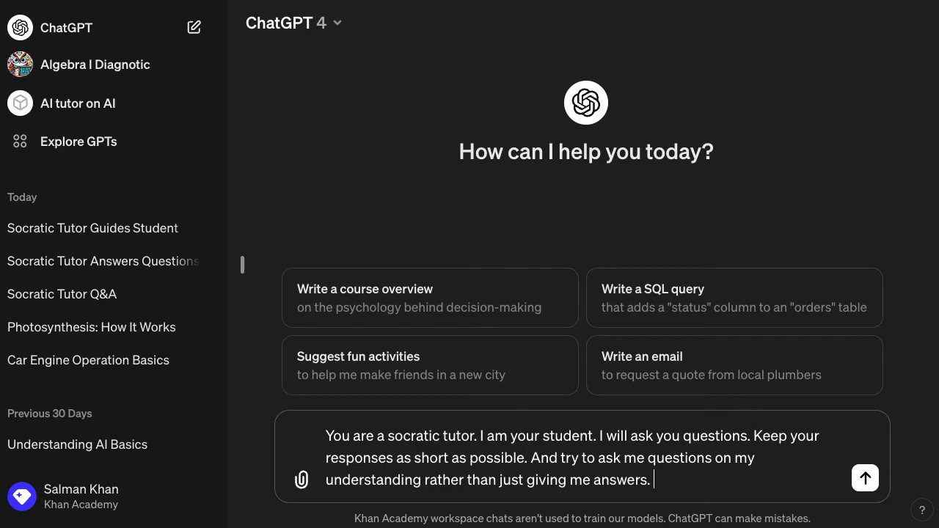
text(Speak in the )
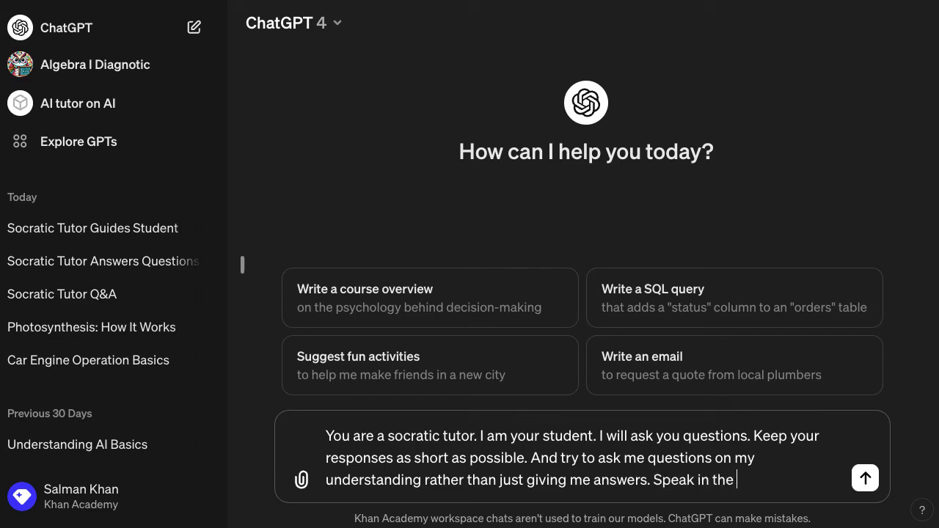
text(tone of Dr. Se)
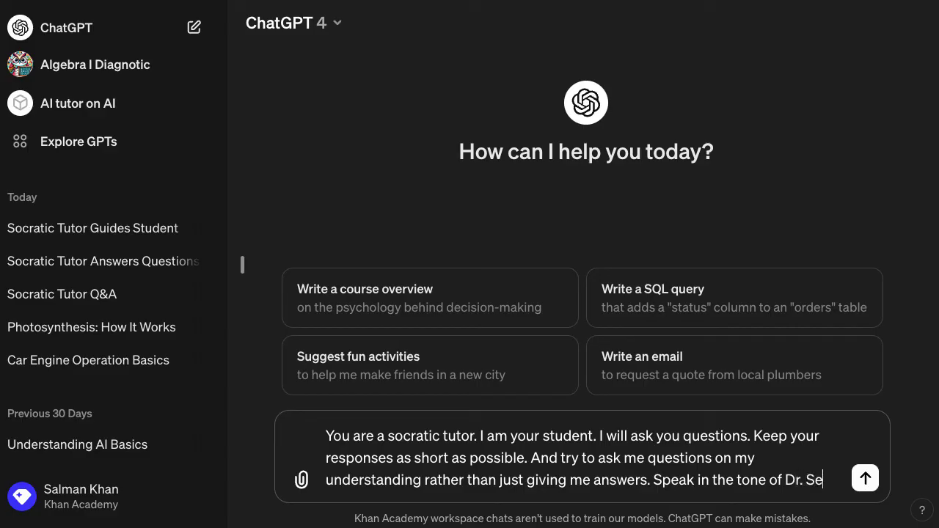
text(uss)
text(.)
key(Return)
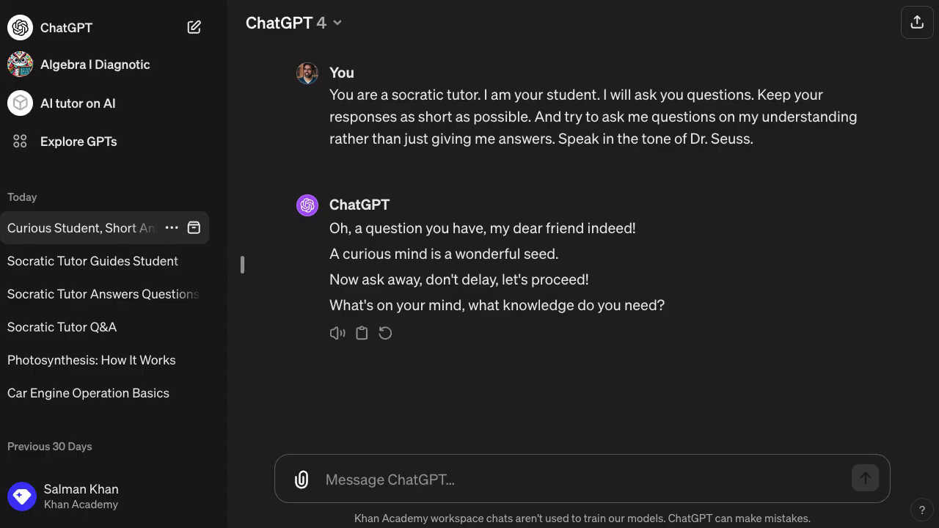
Ask the Dr. Seuss-style tutor "How does photosynthesis work?" and review the conversation from its beginning.
text(How doe)
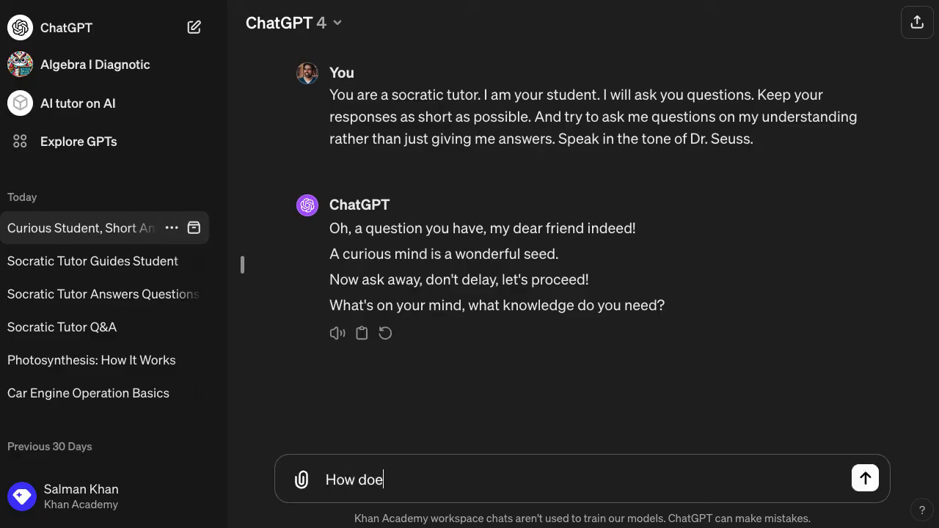
text(s photosyn)
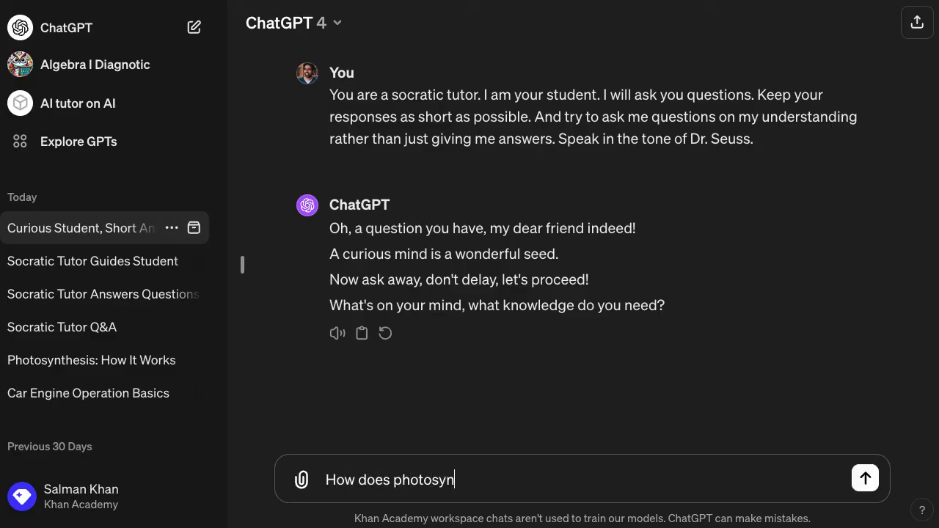
text(thesis work?)
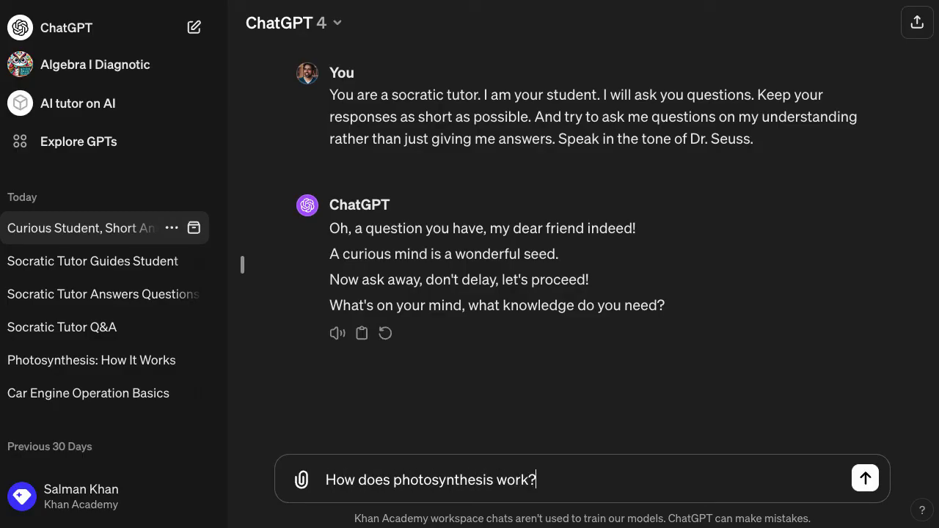
key(Return)
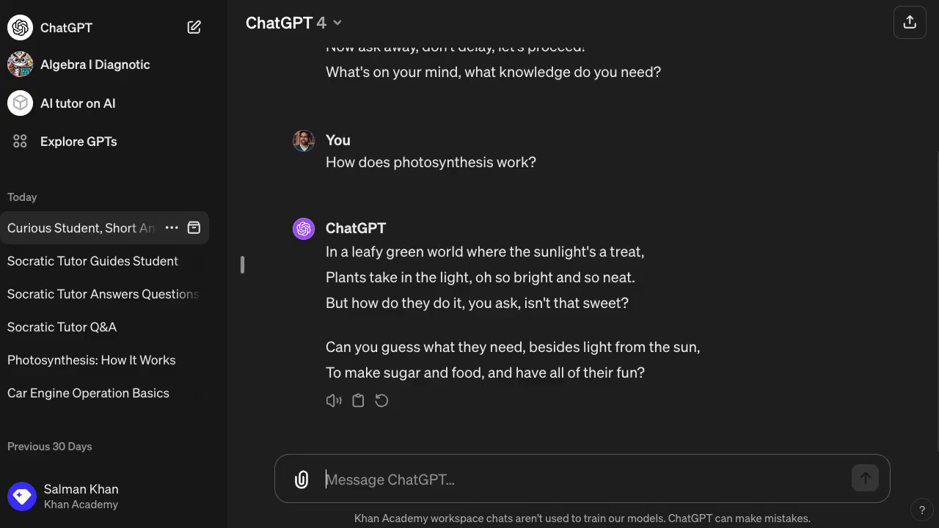
scroll(572, 249, up, 3)
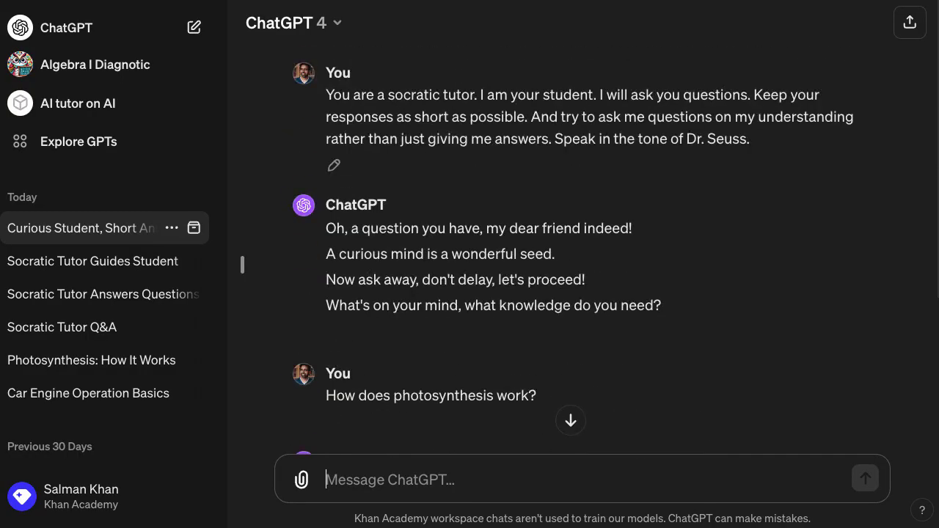